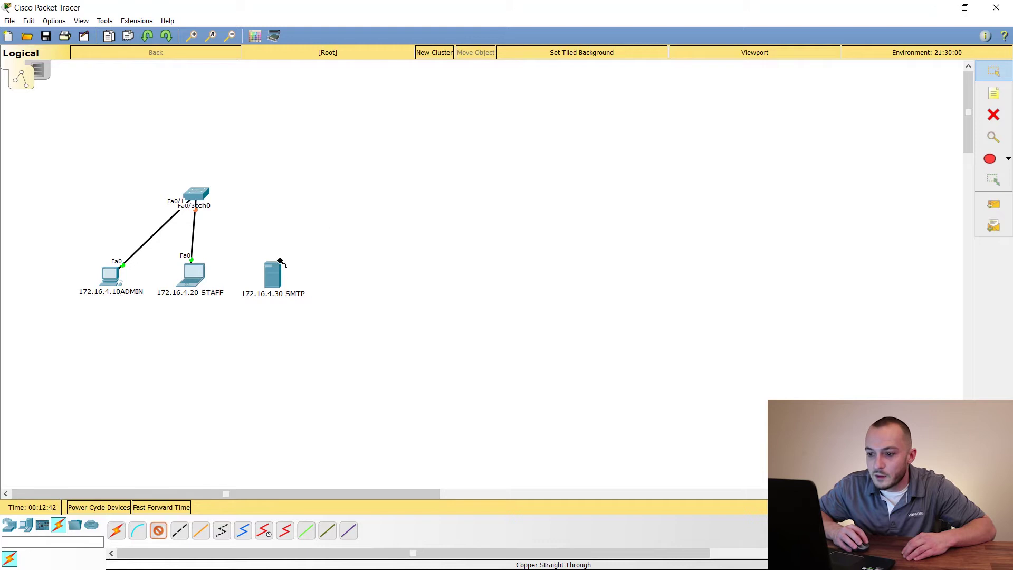
Cable the SMTP server's FastEthernet0 to switch port FastEthernet0/2 with copper straight-through
left_click(299, 275)
left_click(201, 195)
left_click(218, 218)
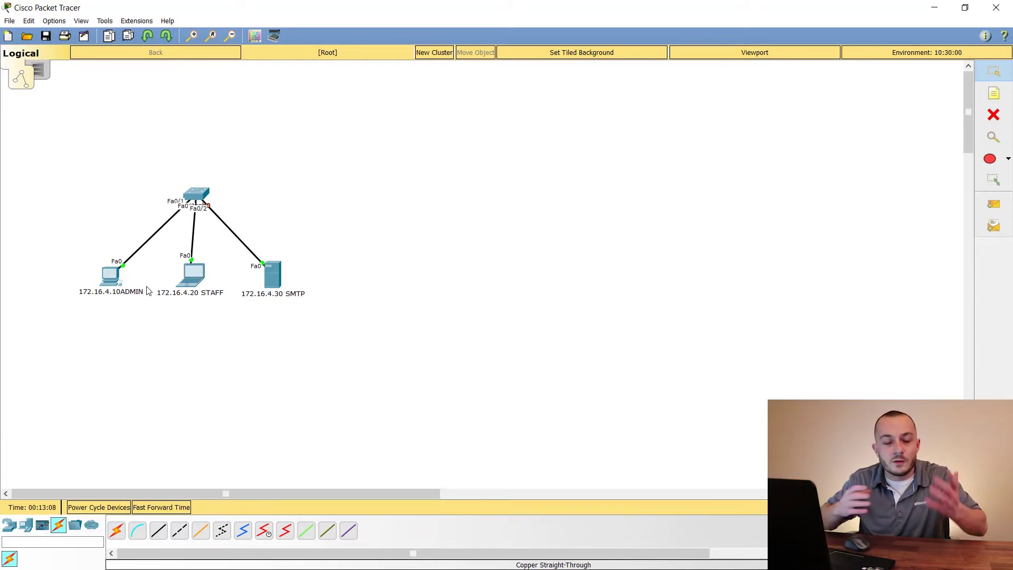
left_click(110, 275)
Give the ADMIN PC static IP 172.16.4.10 with the auto-filled mask 255.255.0.0
left_click_drag(433, 112, 462, 104)
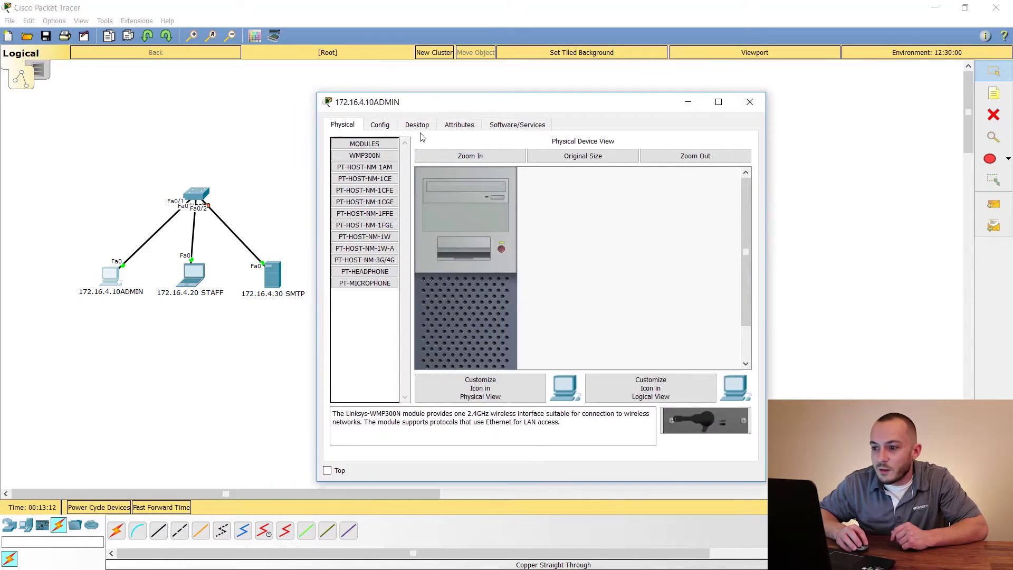
left_click(422, 125)
left_click(375, 164)
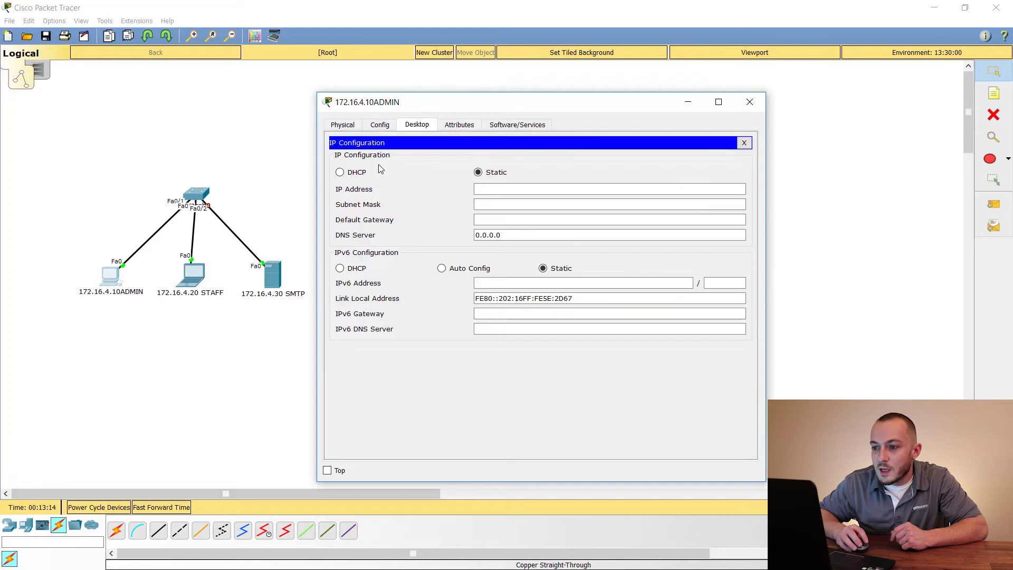
left_click(565, 188)
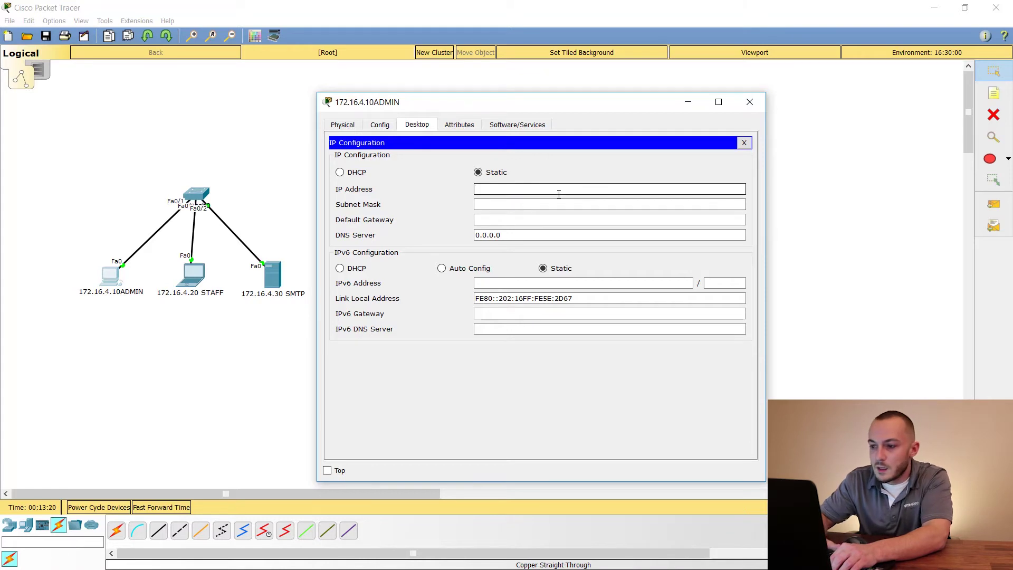
type("172.16")
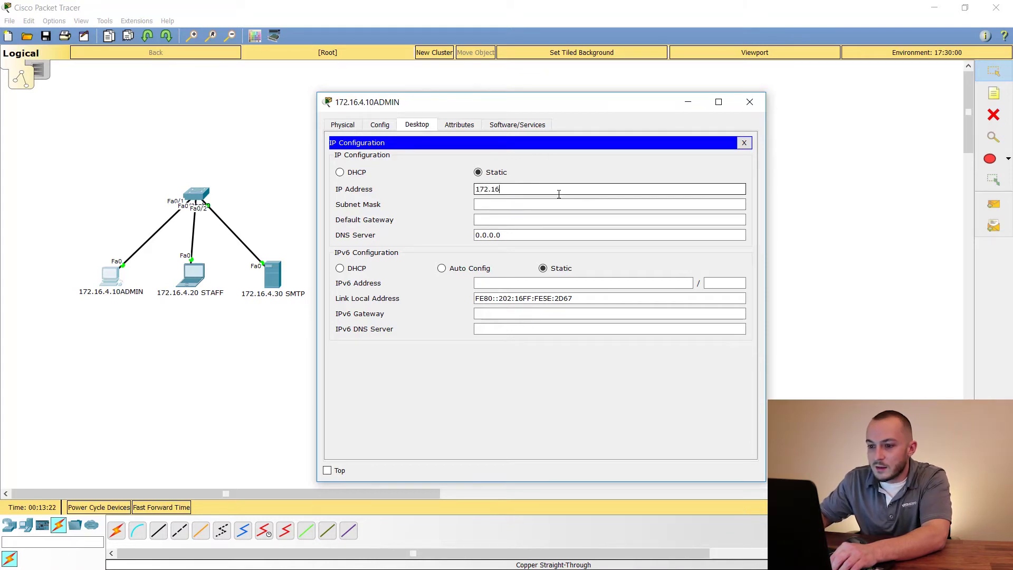
type(".4.10")
key("Tab")
key("Tab")
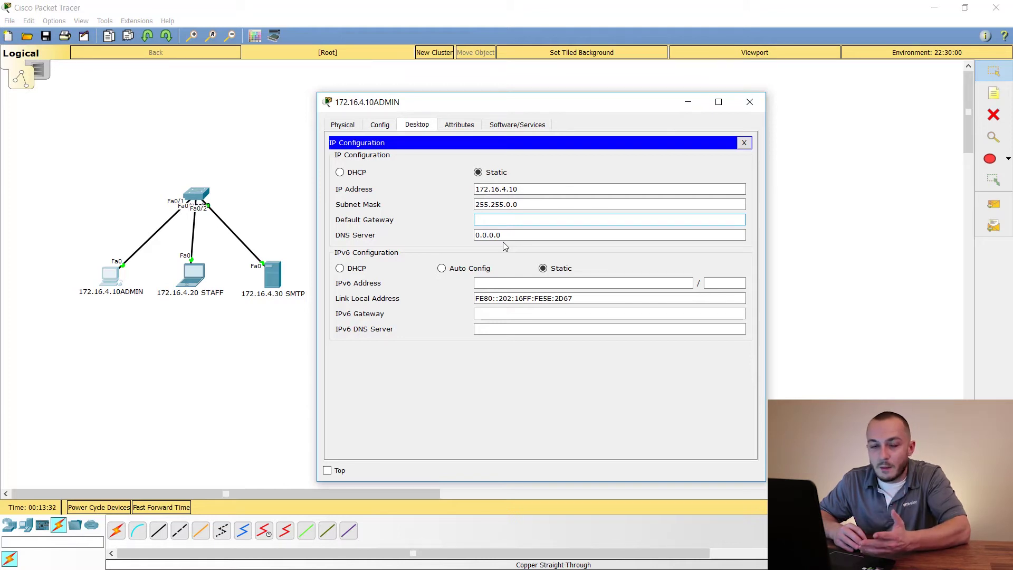
left_click(749, 102)
Set the STAFF laptop's IP to 172.16.4.20 with mask 255.255.0.0
left_click(192, 274)
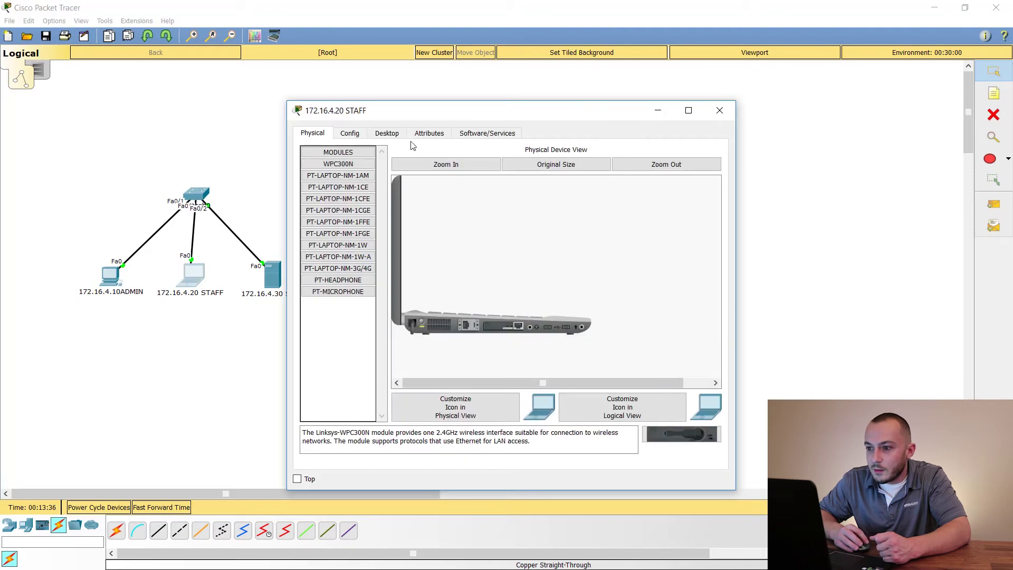
left_click(396, 138)
left_click(351, 185)
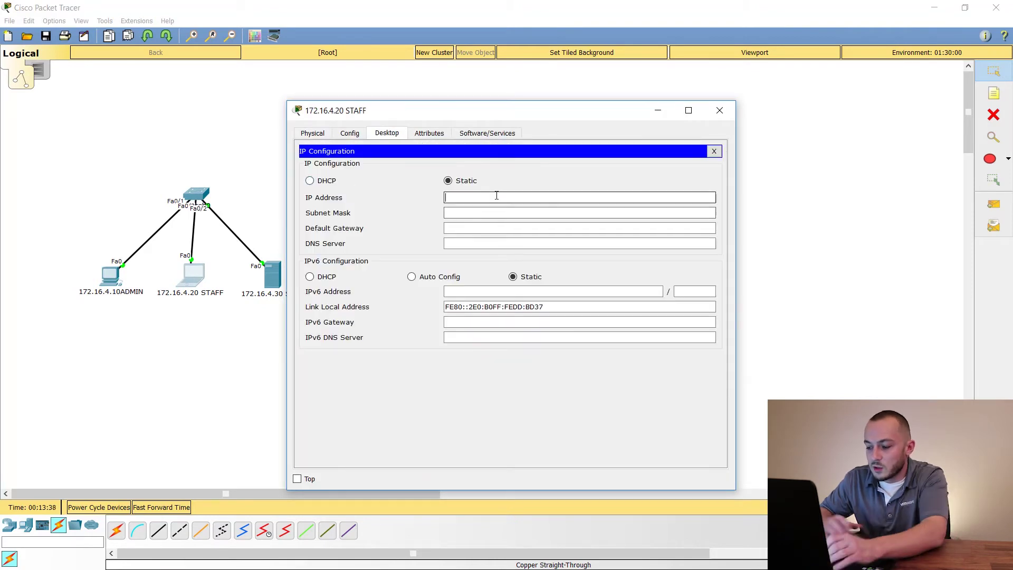
left_click(497, 198)
type("172.16")
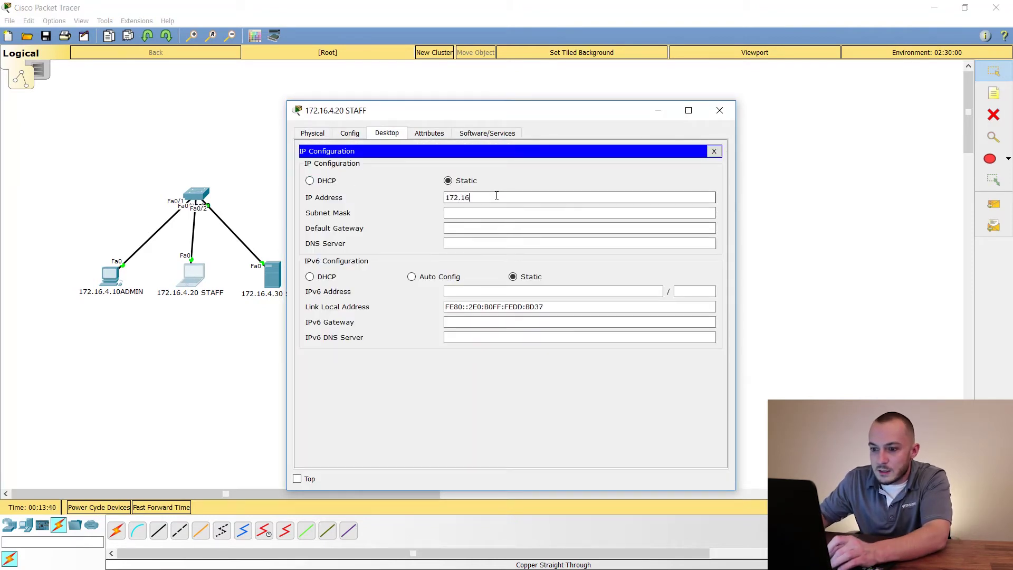
type(".4.20")
key("Tab")
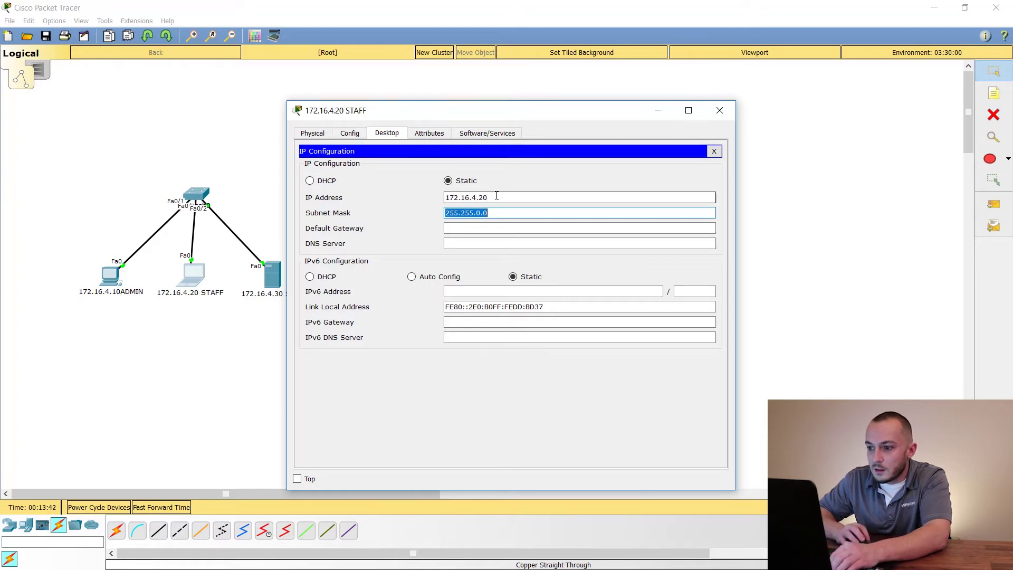
left_click(718, 110)
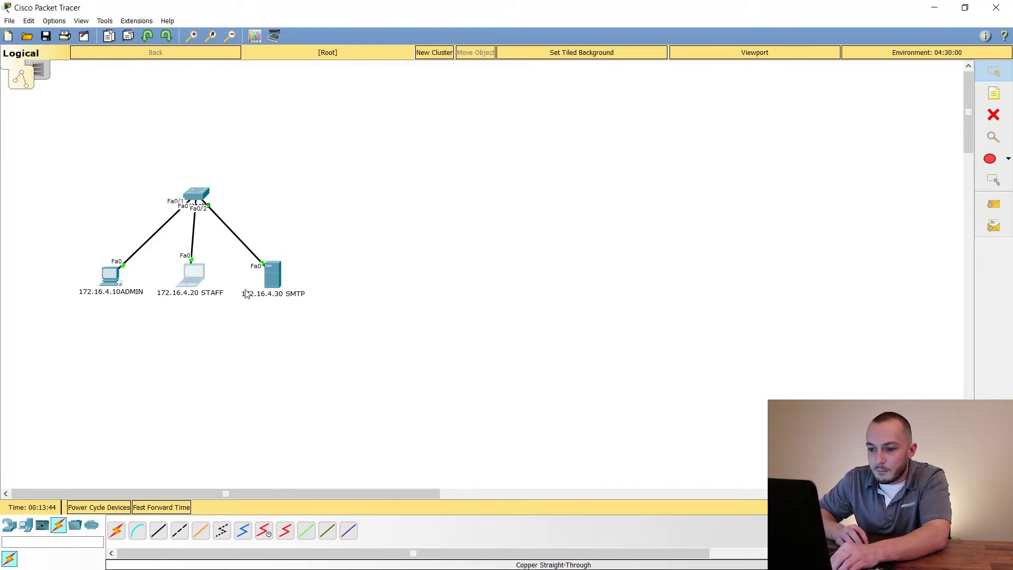
Set the SMTP server's IP to 172.16.4.30 with mask 255.255.0.0
left_click(282, 275)
left_click(427, 133)
left_click(326, 169)
left_click(482, 212)
type("172.16.4.")
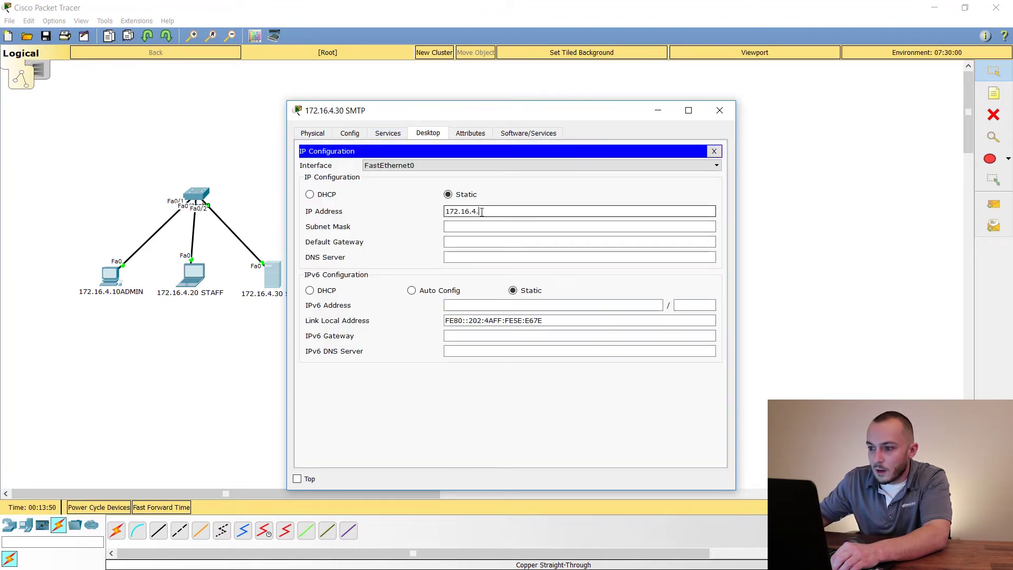
type("30")
key("Tab")
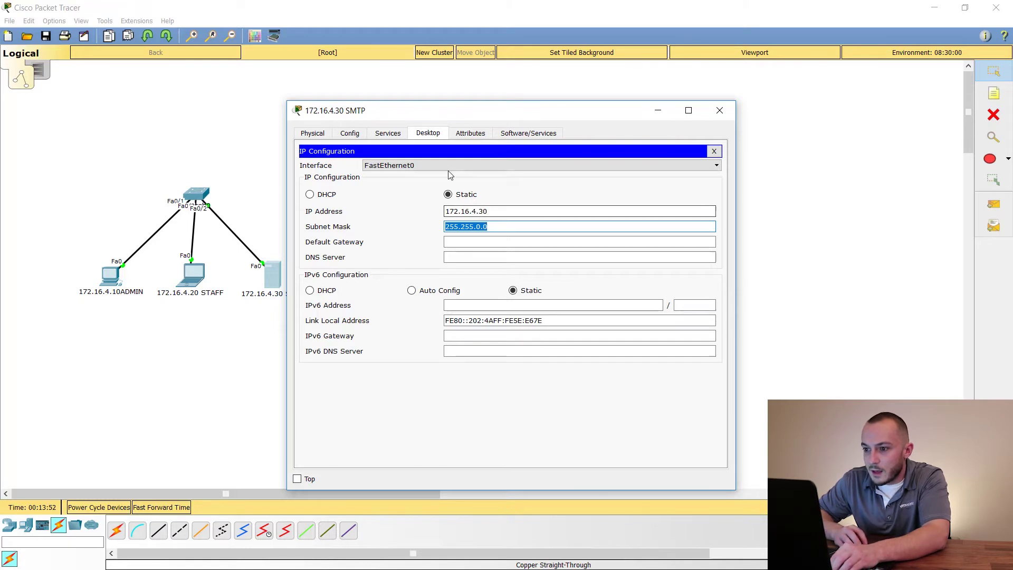
left_click(712, 152)
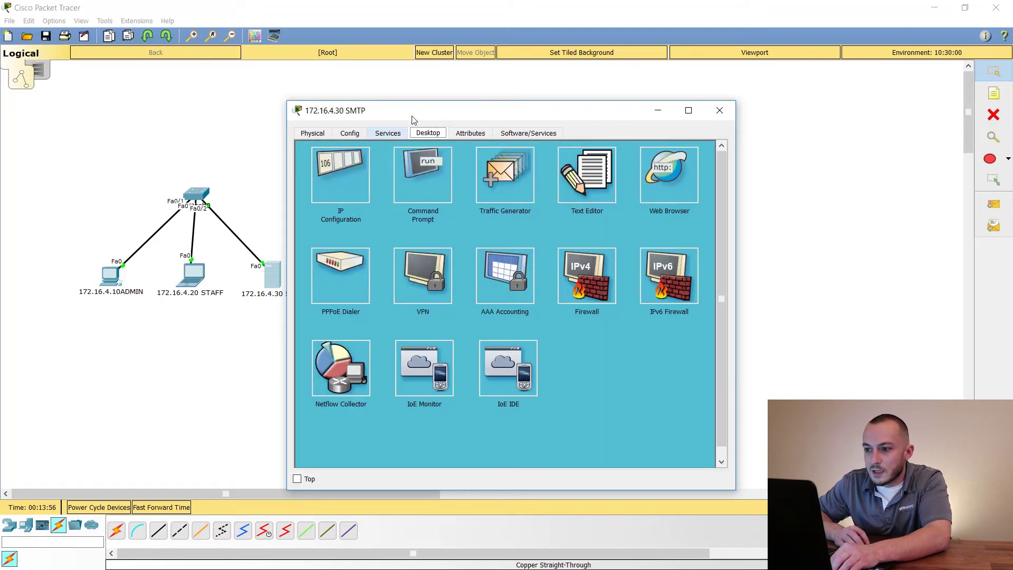
left_click(397, 137)
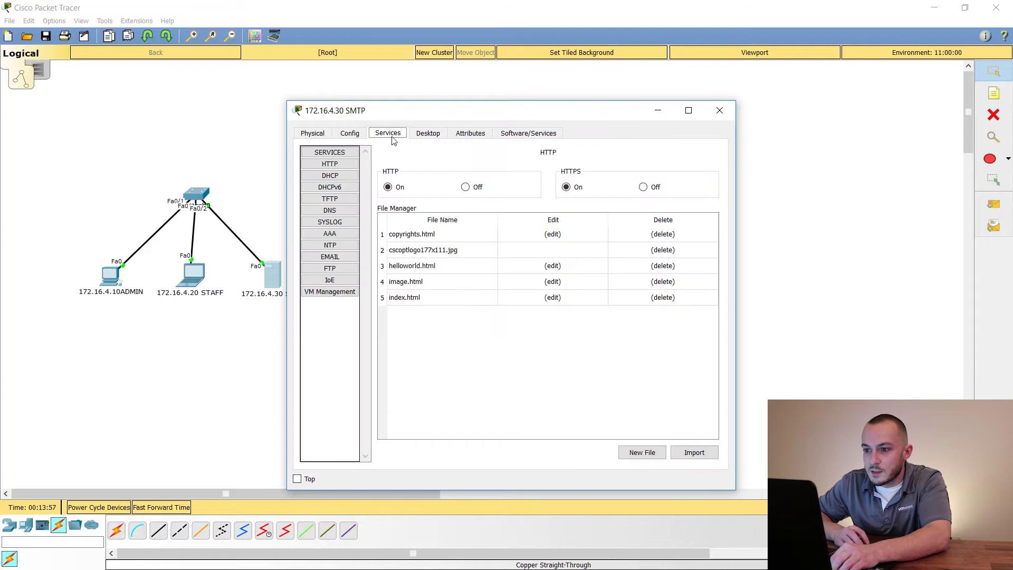
Set the server's EMAIL service domain name to learntechtraining.com
left_click(339, 255)
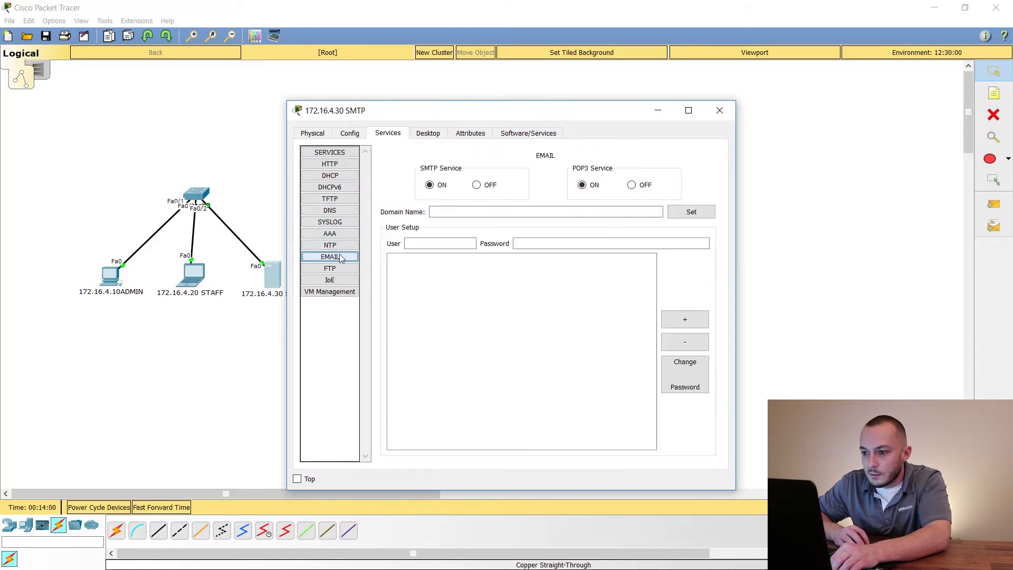
left_click(441, 213)
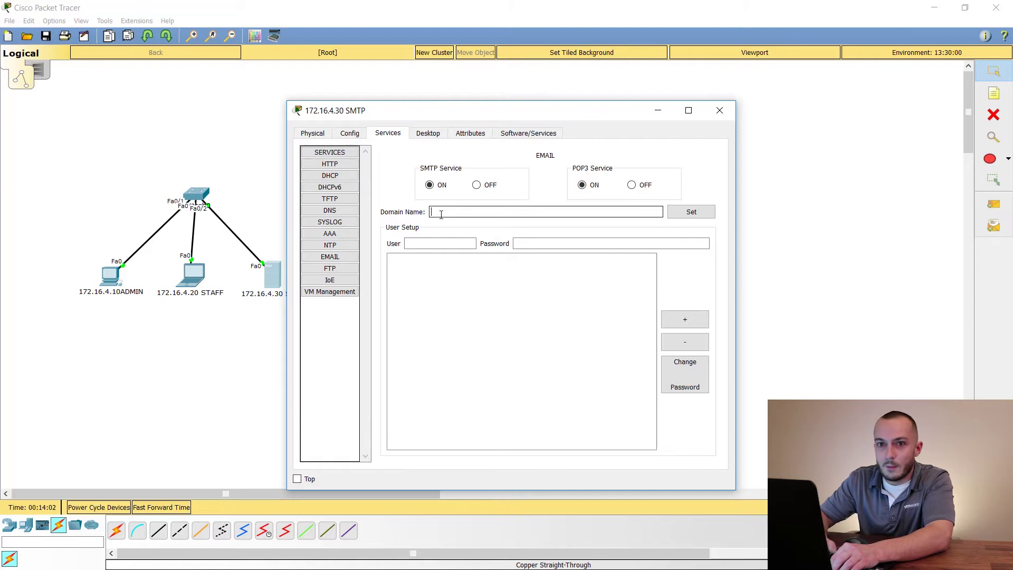
type("lear")
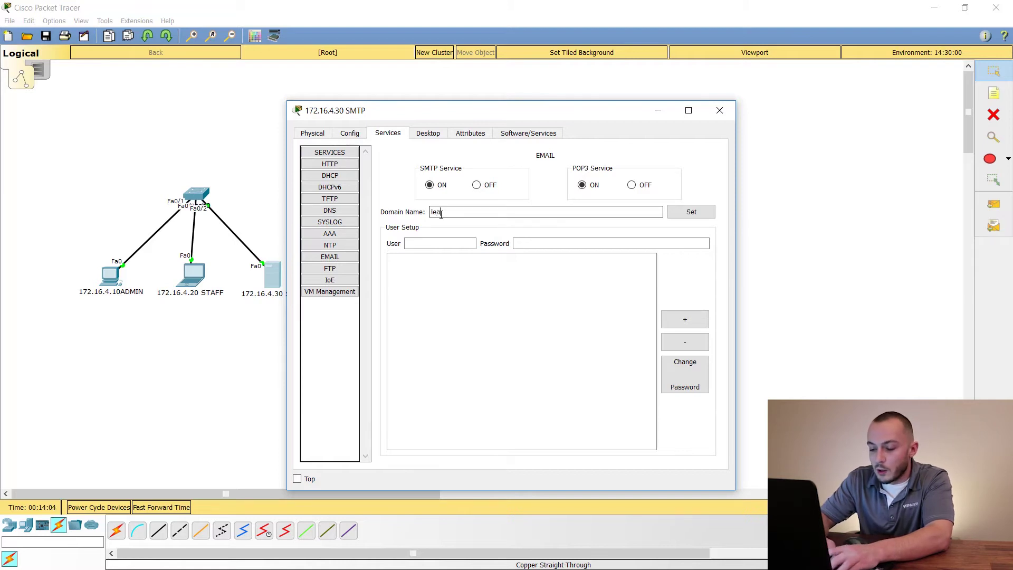
type("ntechtraining.com")
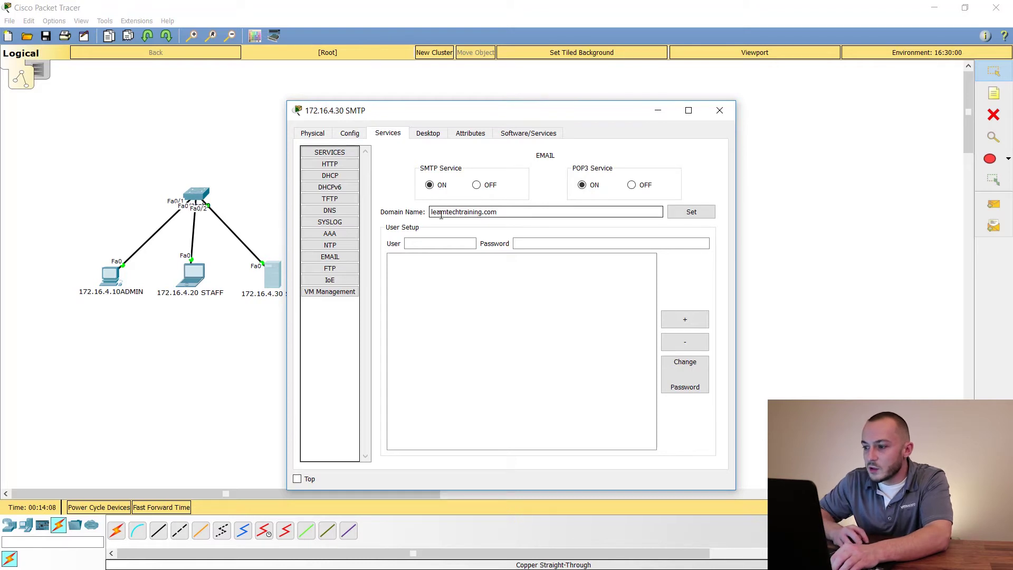
left_click(689, 214)
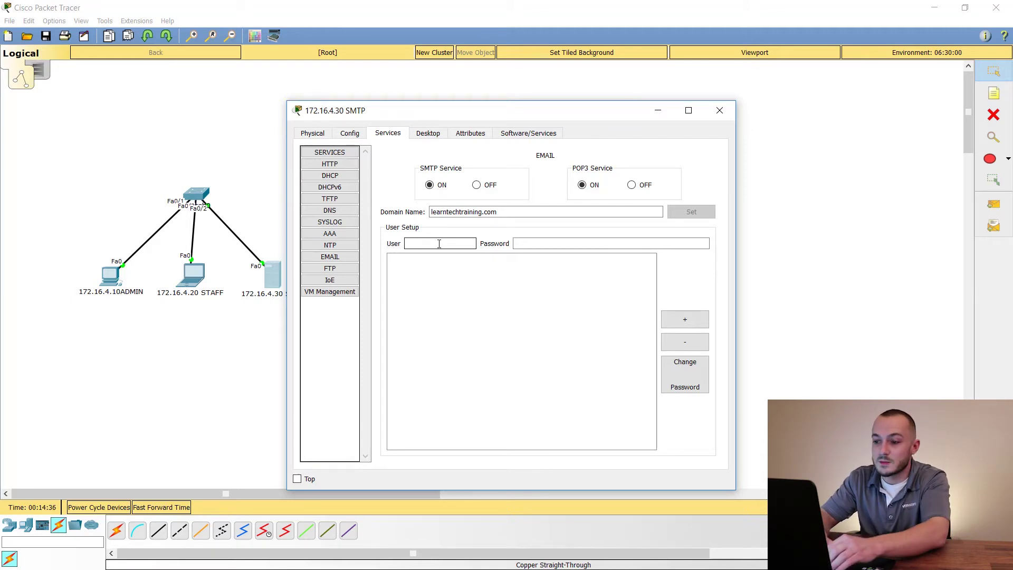
Add mail user accounts admin and staff, each with a password
type("admin")
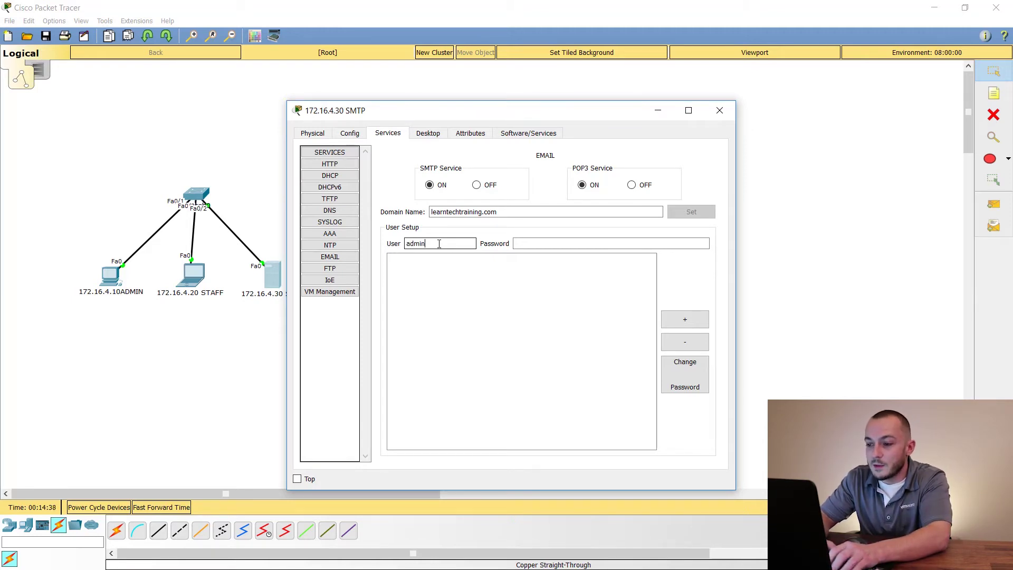
key("Tab")
type("cisco")
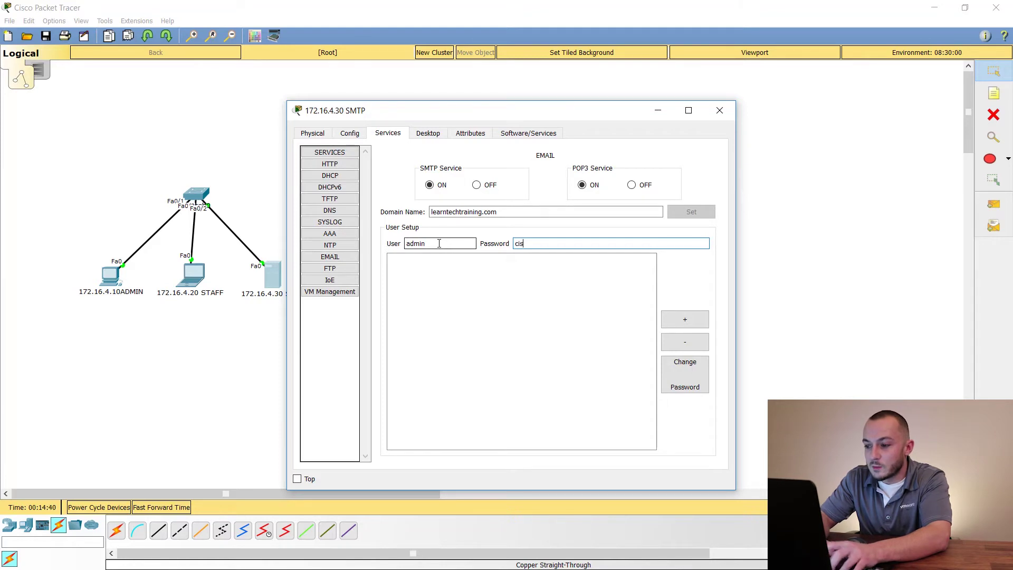
left_click(694, 325)
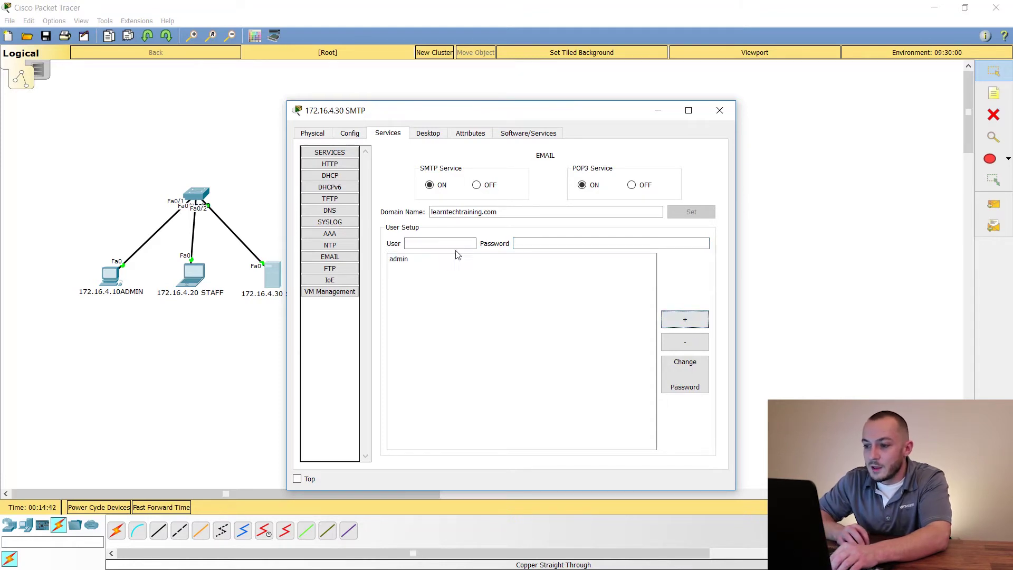
left_click(443, 245)
type("staff")
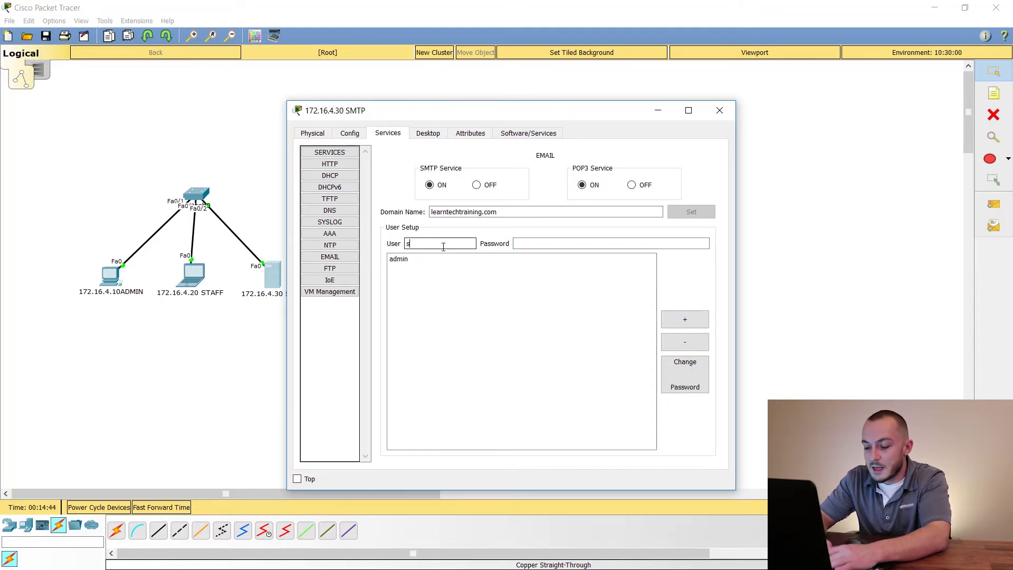
key("Tab")
type("cisco")
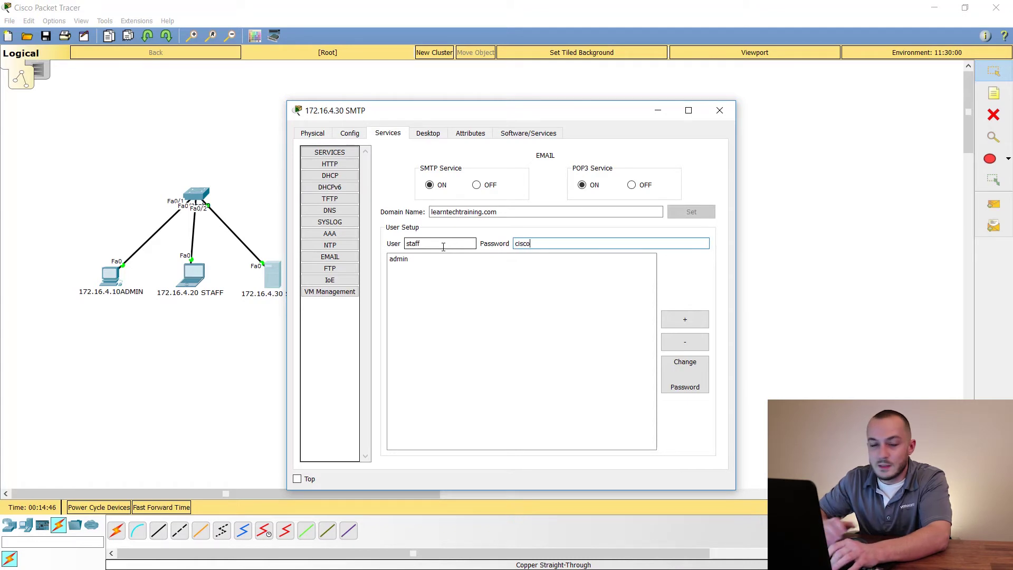
left_click(696, 324)
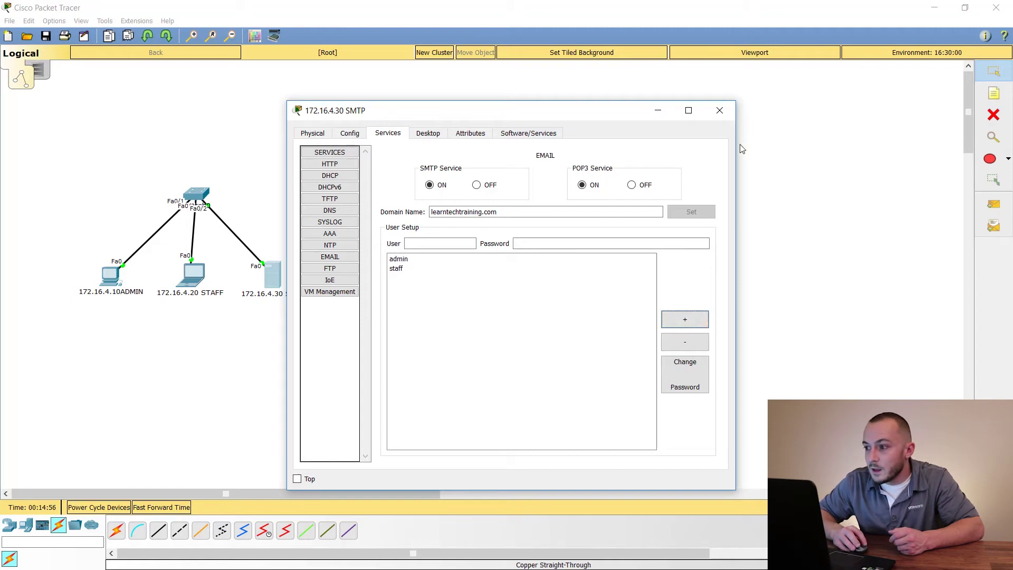
left_click(723, 117)
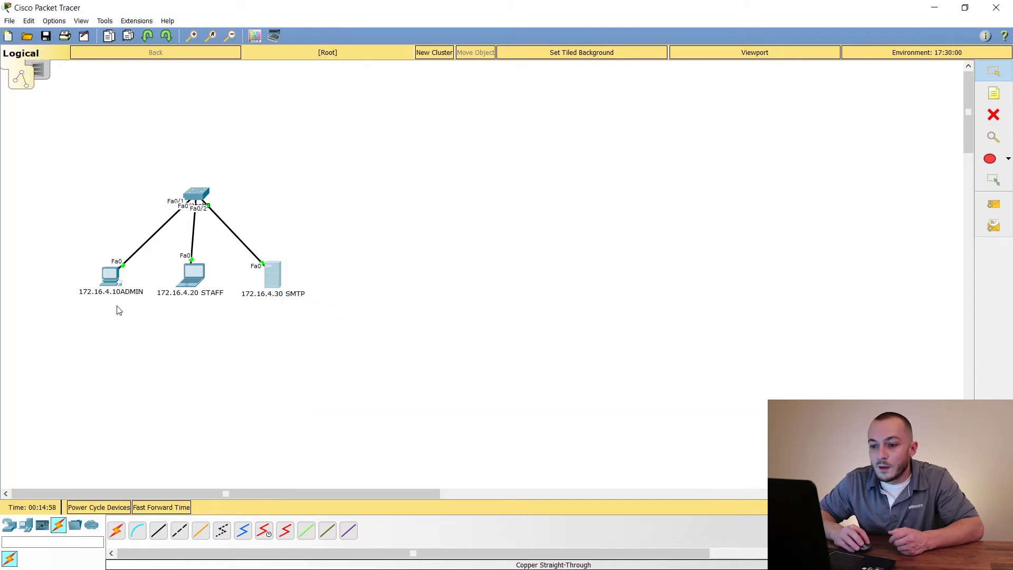
From the ADMIN PC's command prompt, ping 172.16.4.30 and confirm it replies
left_click(113, 283)
left_click_drag(507, 116, 539, 111)
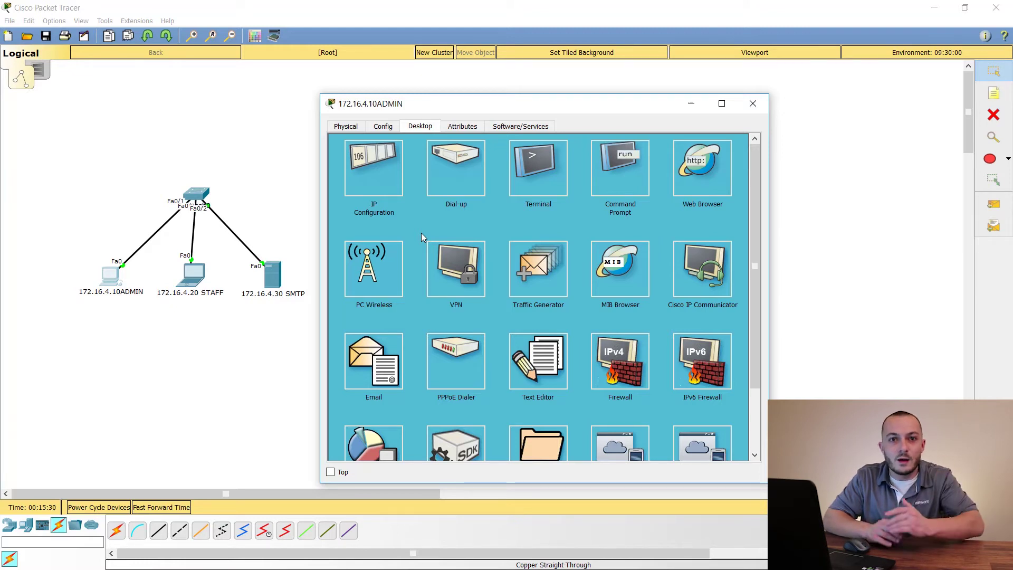
left_click(388, 165)
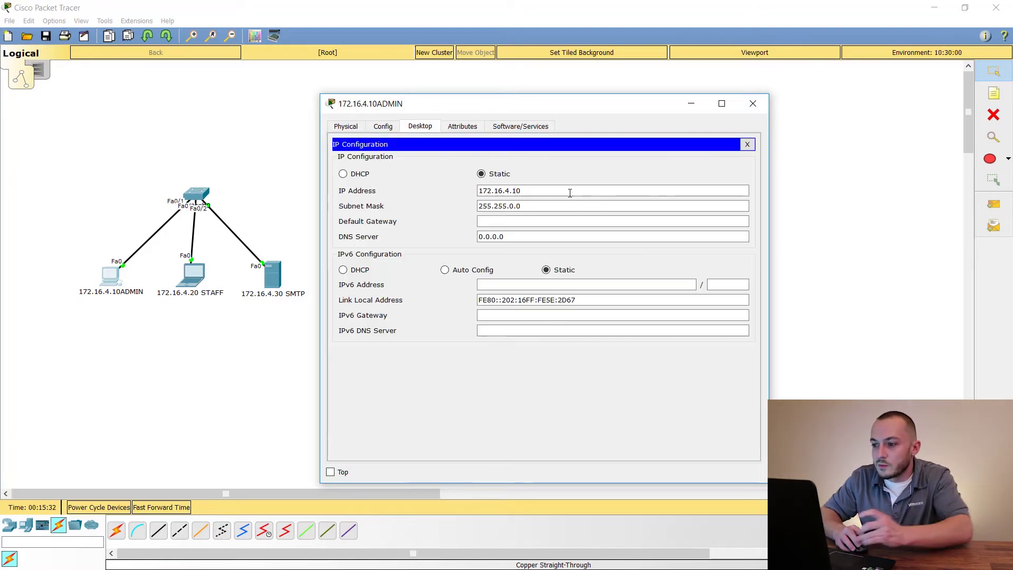
left_click(746, 144)
left_click(611, 176)
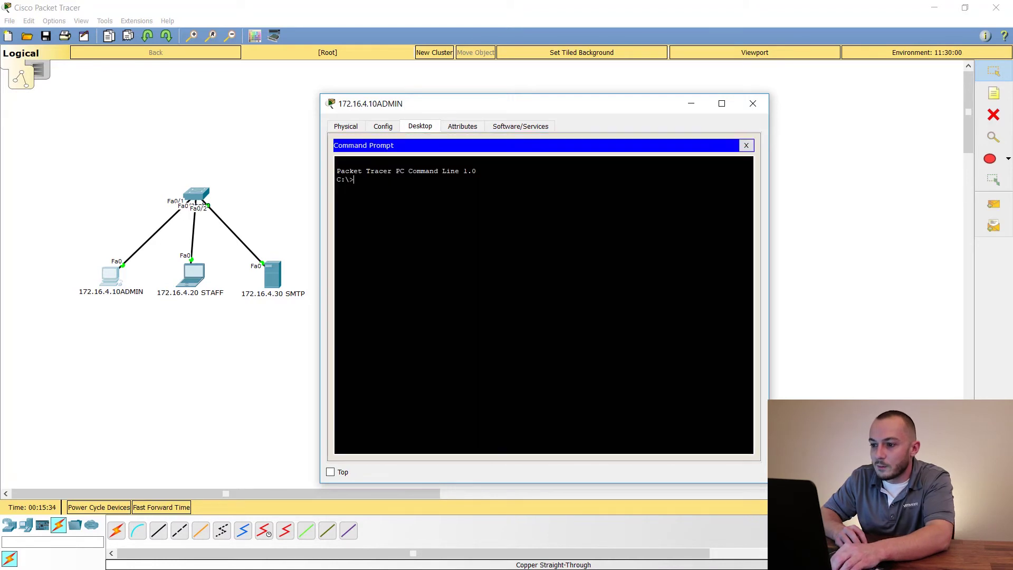
type("ping")
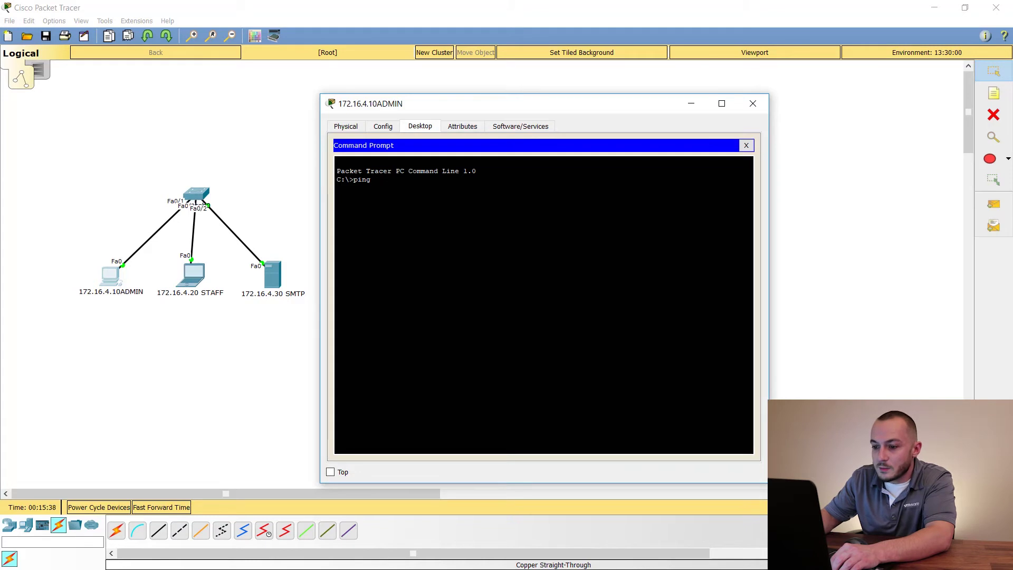
type(" 172.16.4.30")
key("Return")
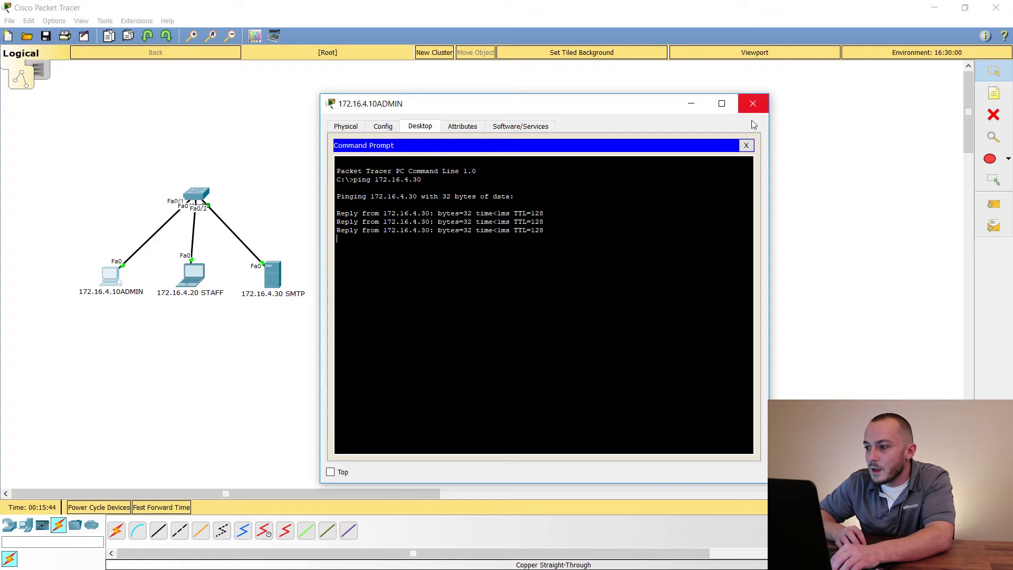
left_click(746, 145)
left_click_drag(437, 112, 445, 83)
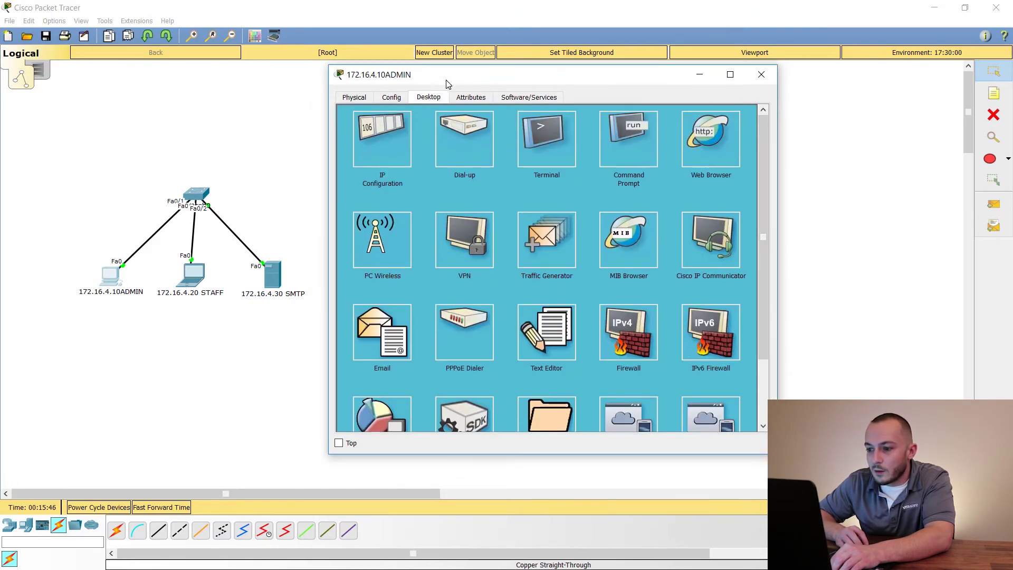
In the ADMIN PC's email client, enter display name admin and the admin e-mail address
left_click(375, 330)
left_click(413, 150)
type("admin")
key("Tab")
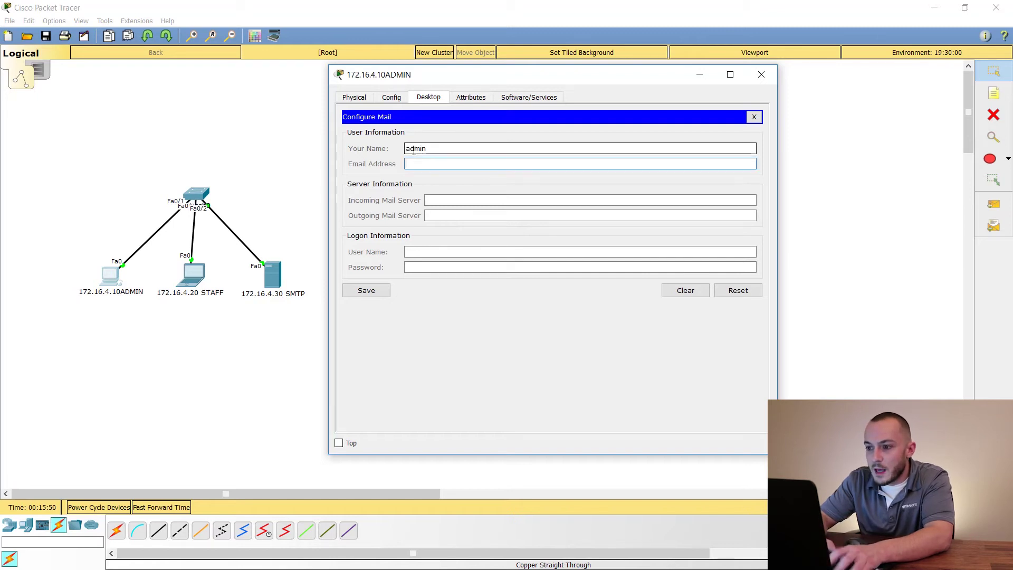
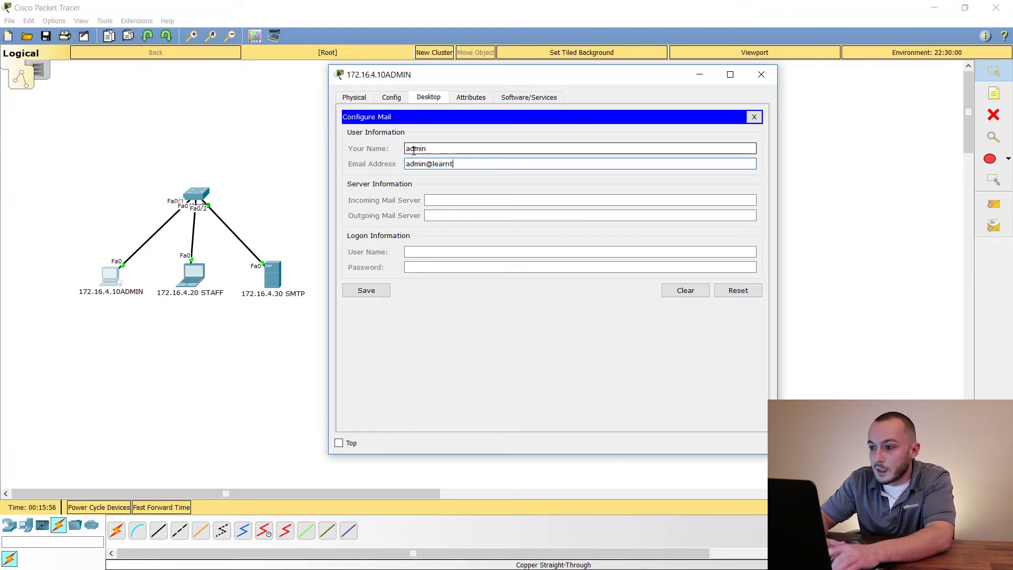
key("Tab")
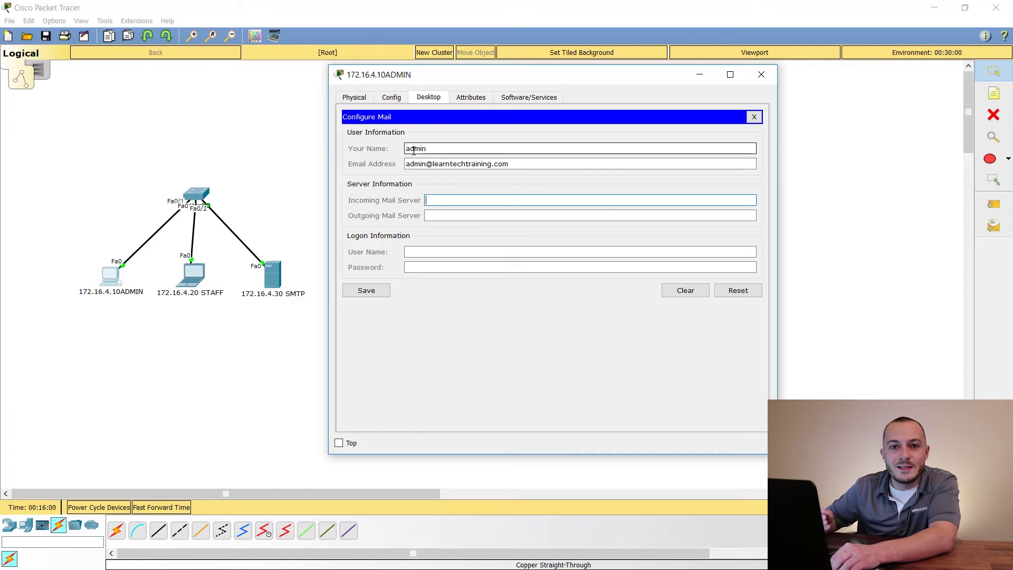
Use 172.16.4.30 for incoming and outgoing mail, log on as admin with its password, and save
left_click(490, 198)
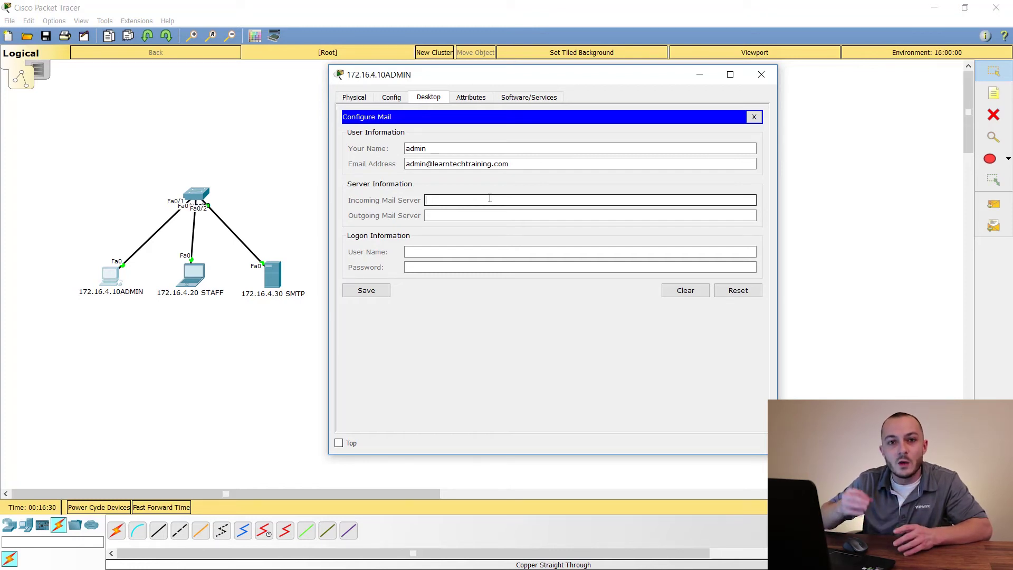
type("172.16.4")
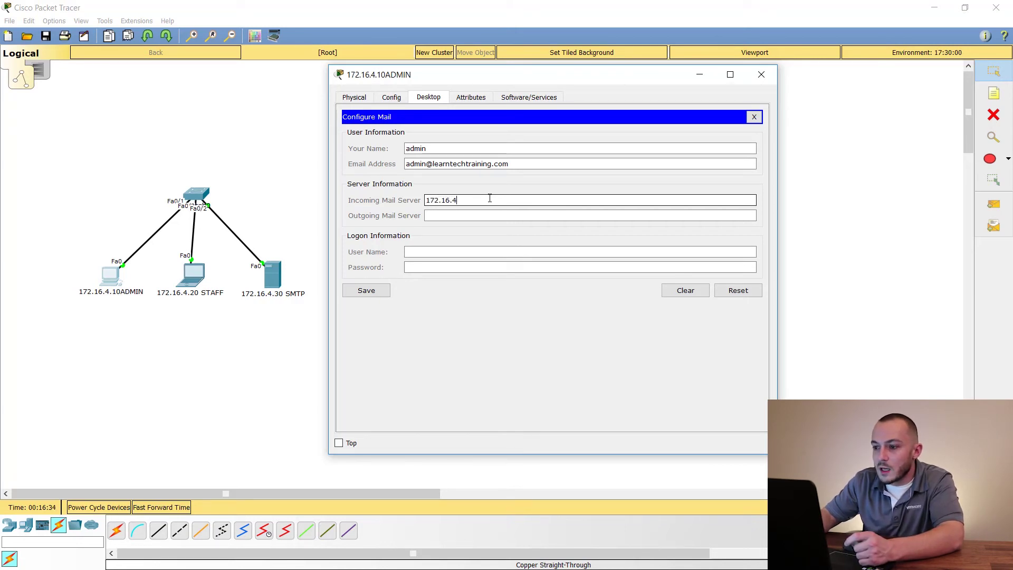
type(".30")
key("Tab")
type("172.16.")
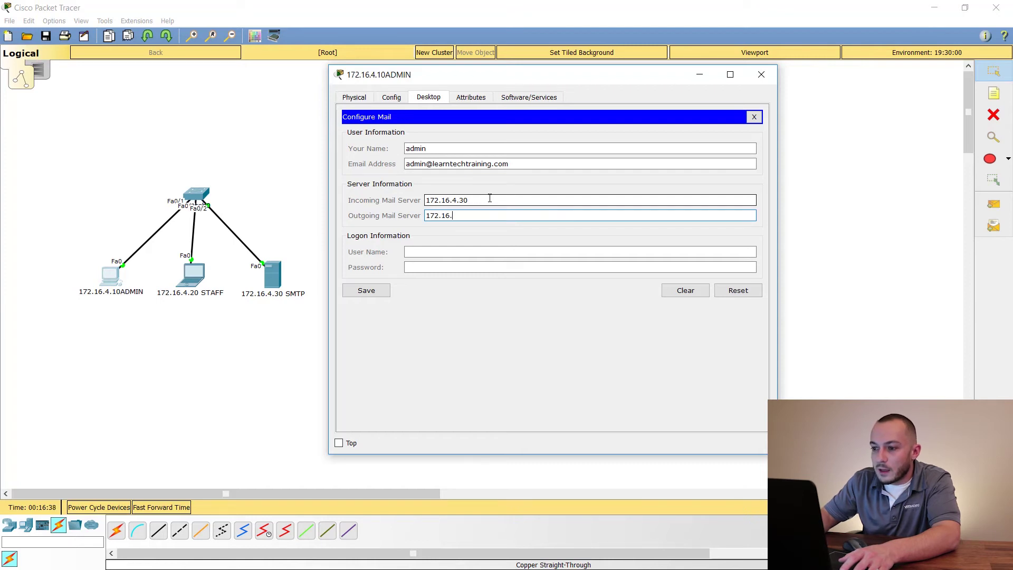
type("4.30")
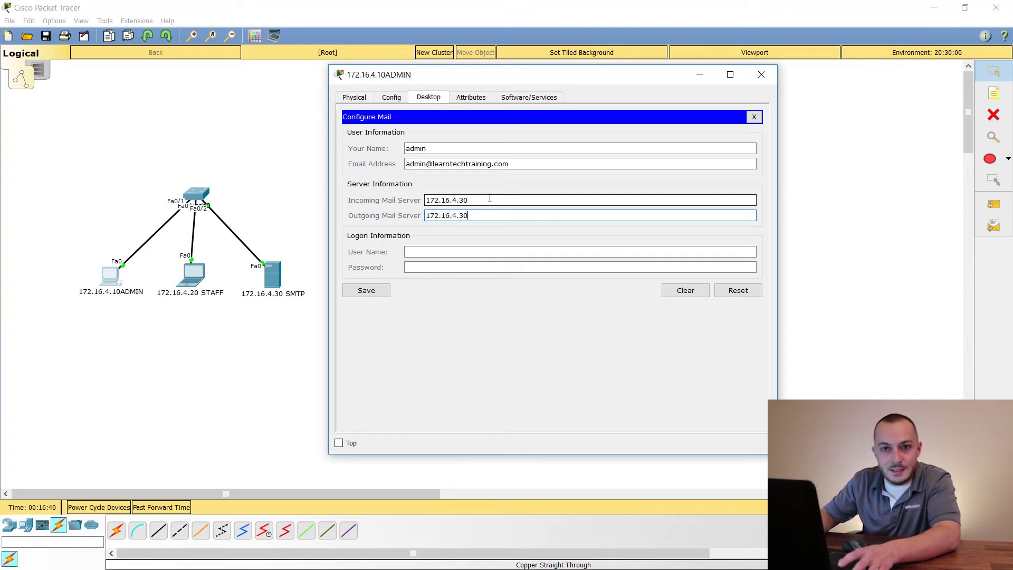
key("Tab")
type("admin")
key("Tab")
type("admin")
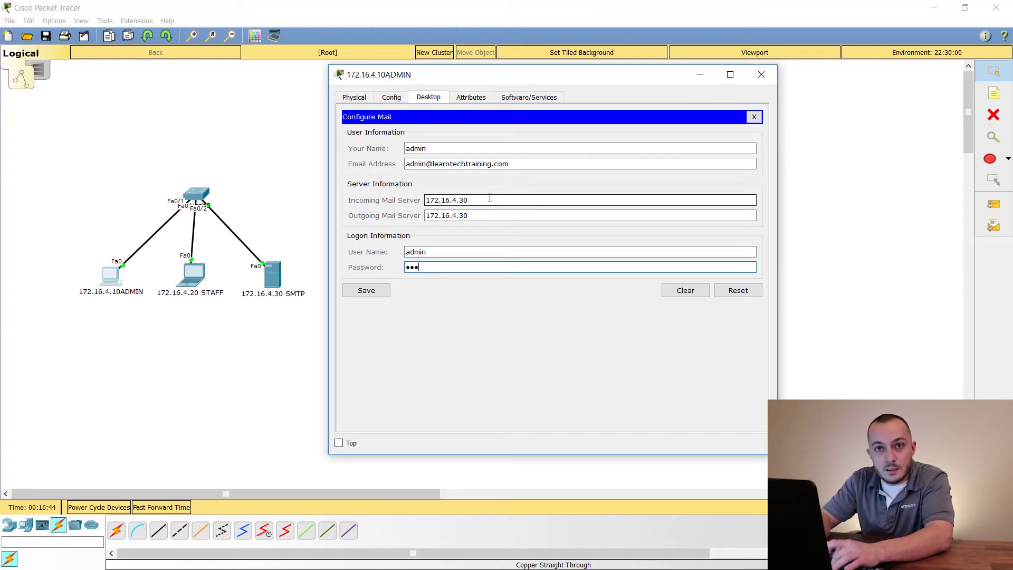
left_click(369, 290)
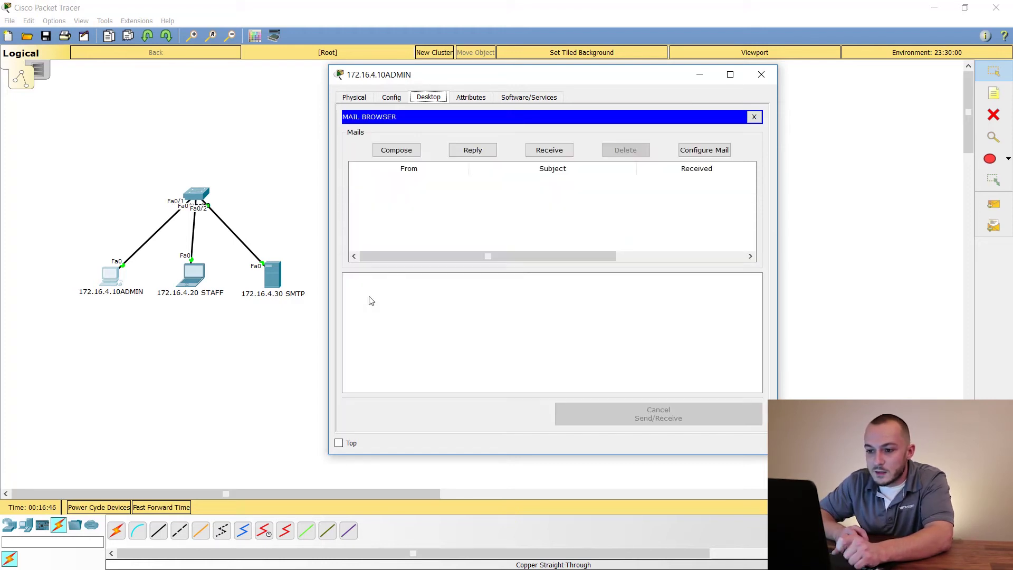
In the STAFF laptop's email client, enter display name staff and the staff e-mail address
left_click(195, 285)
left_click_drag(404, 100, 476, 90)
scroll(390, 316, "down", 3)
left_click(401, 357)
left_click(456, 168)
type("staff")
key("Tab")
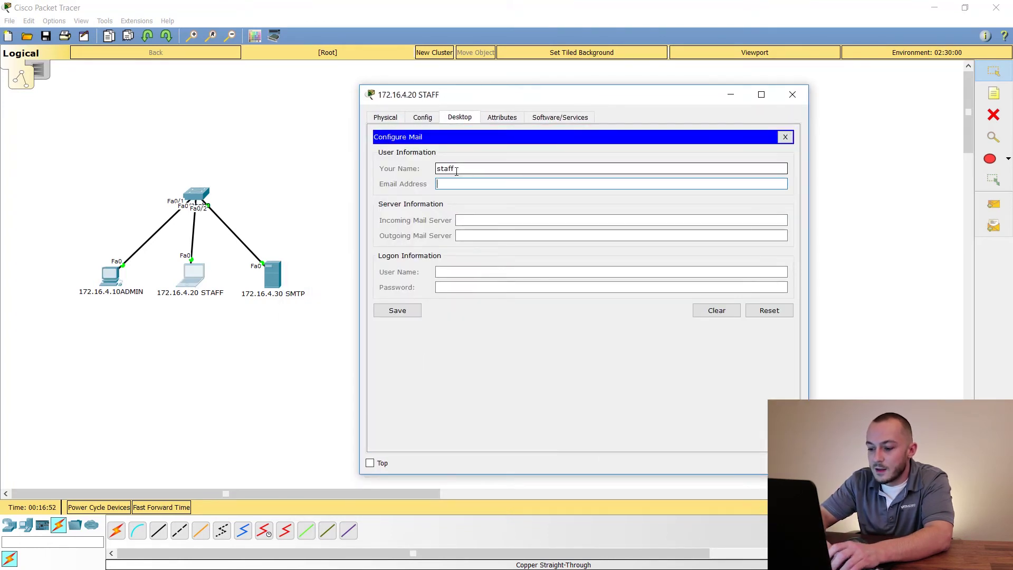
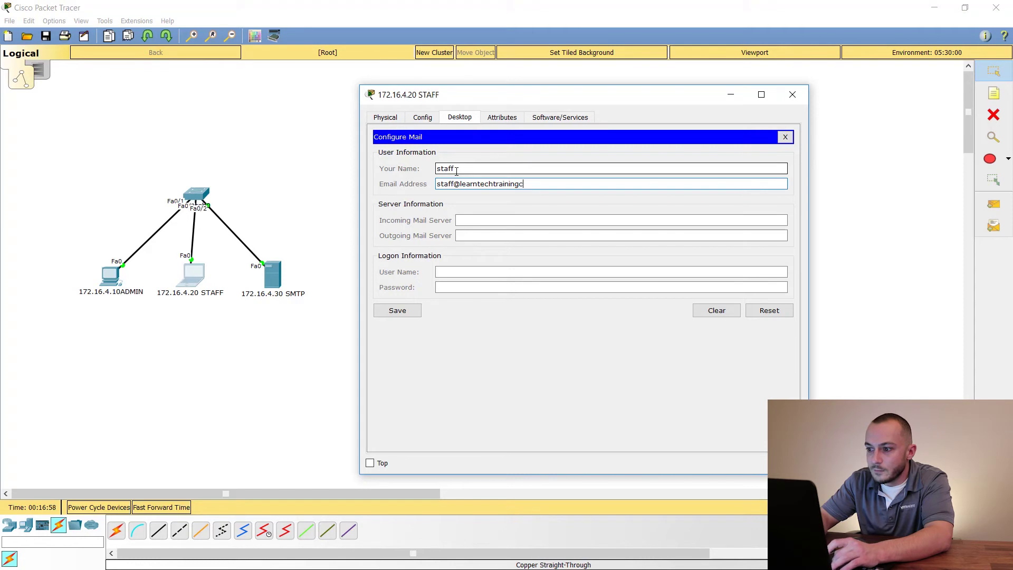
key("Tab")
Use 172.16.4.30 for both mail servers, log on as staff with a password, and save
type("172.16.4.30")
key("Tab")
type("172.16.4.30")
key("Tab")
type("staff")
key("Tab")
type("staf")
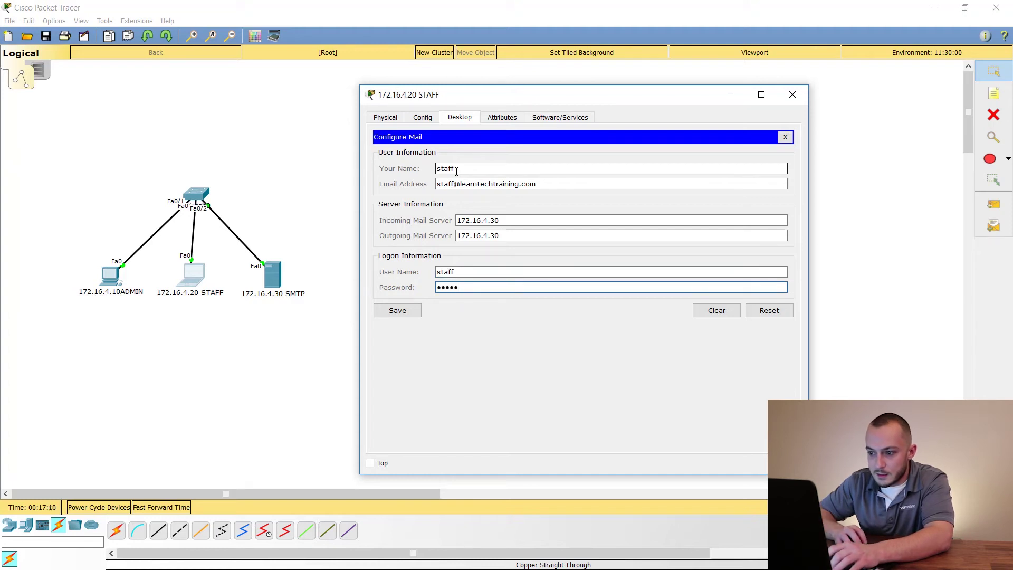
left_click(394, 311)
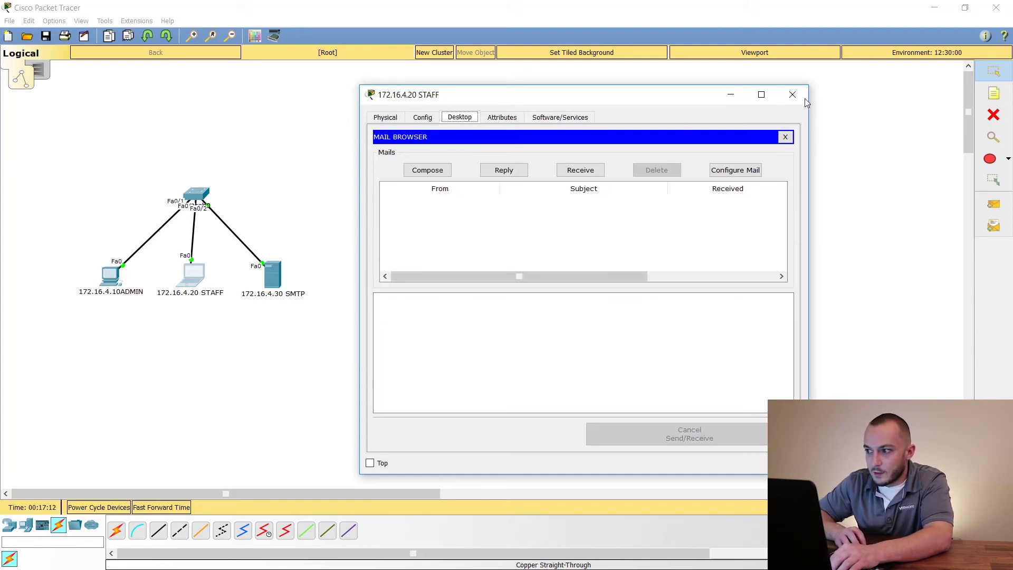
left_click(801, 97)
From ADMIN, email staff with subject 'IM LOVING THIS SMTP VIDEO' and a subscribe-reminder body
left_click(104, 279)
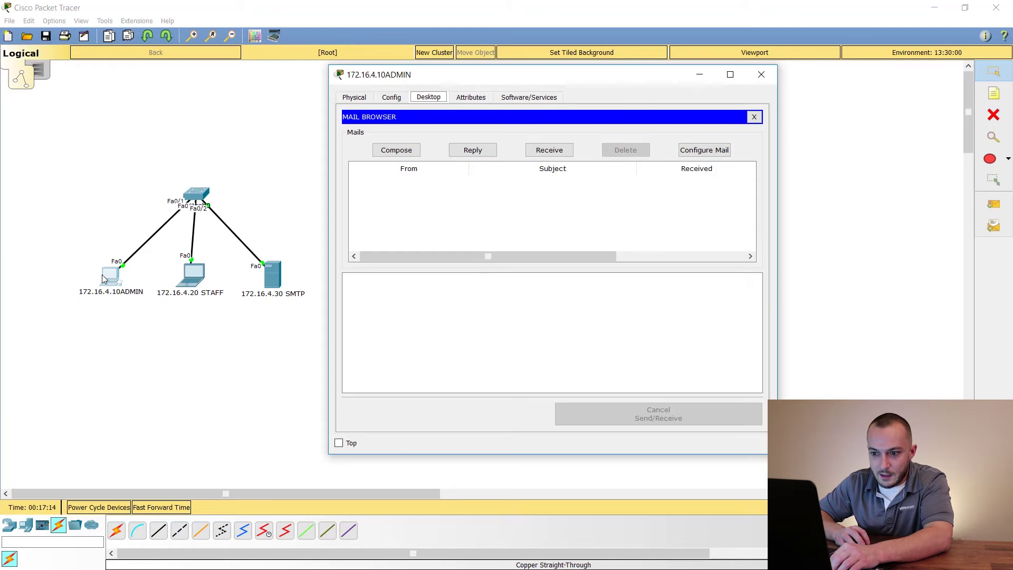
left_click(404, 152)
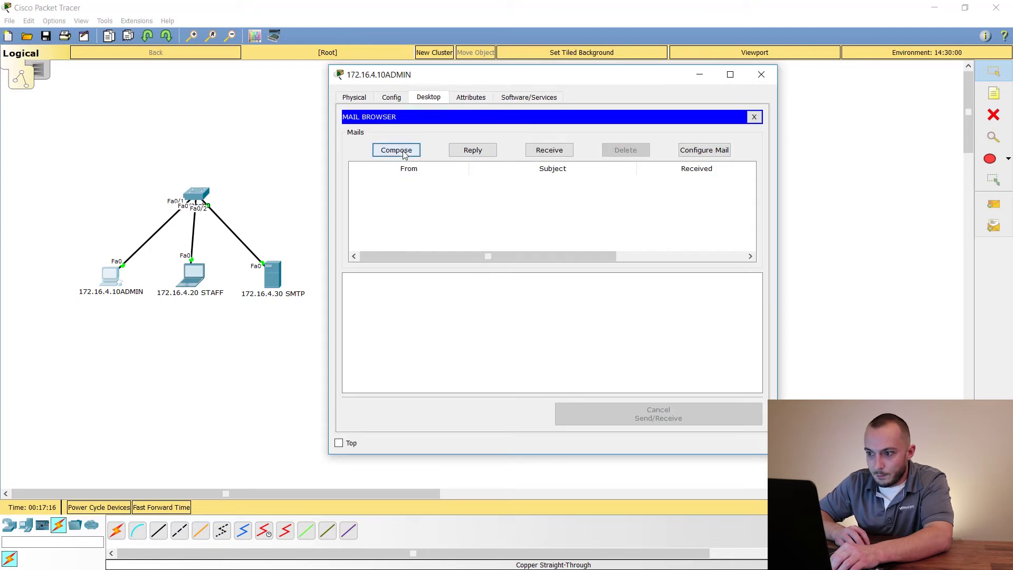
left_click(457, 136)
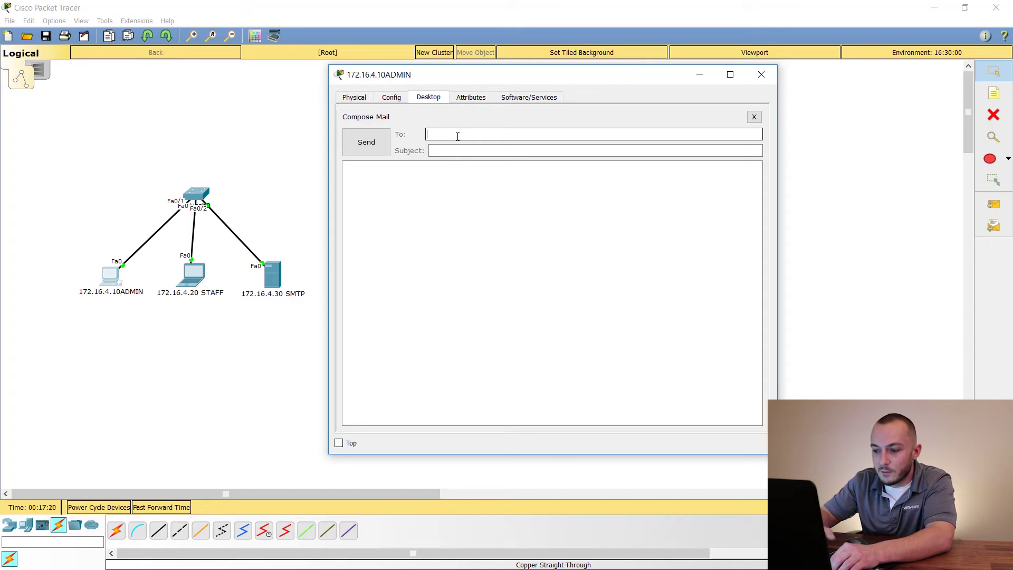
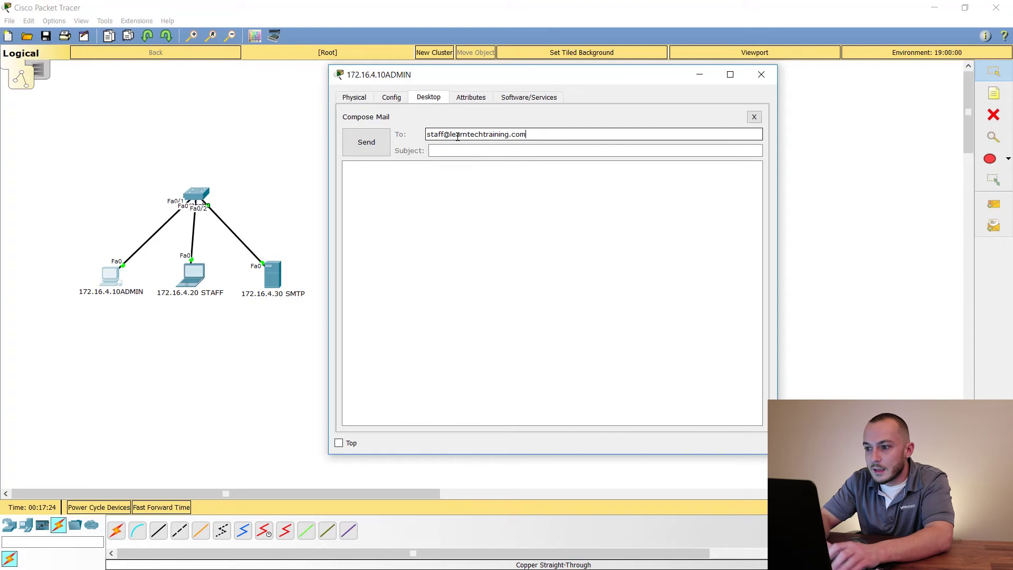
key("Tab")
type("IM LOVING THIS SMTP VIDEO")
key("Tab")
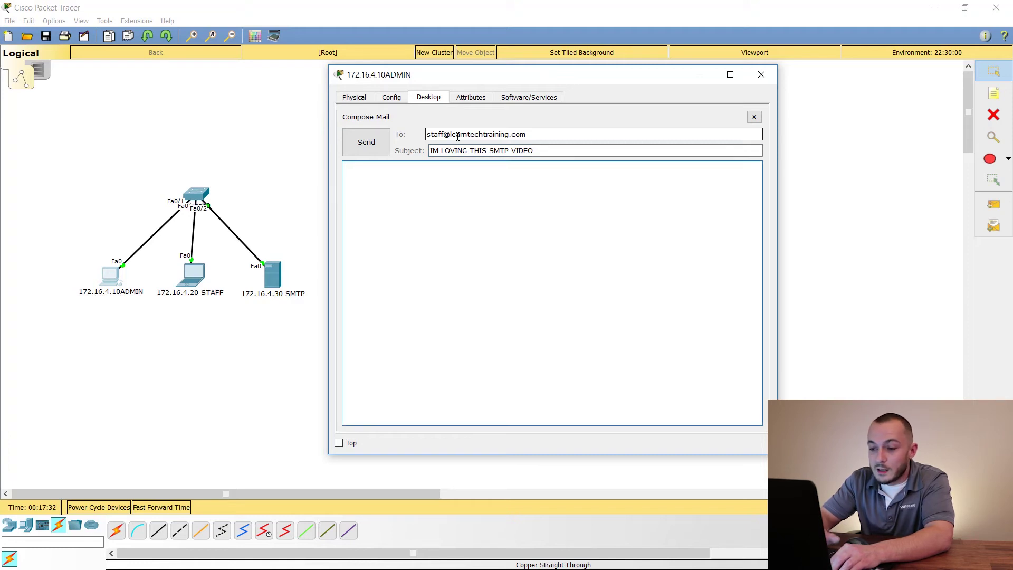
type("PLEA")
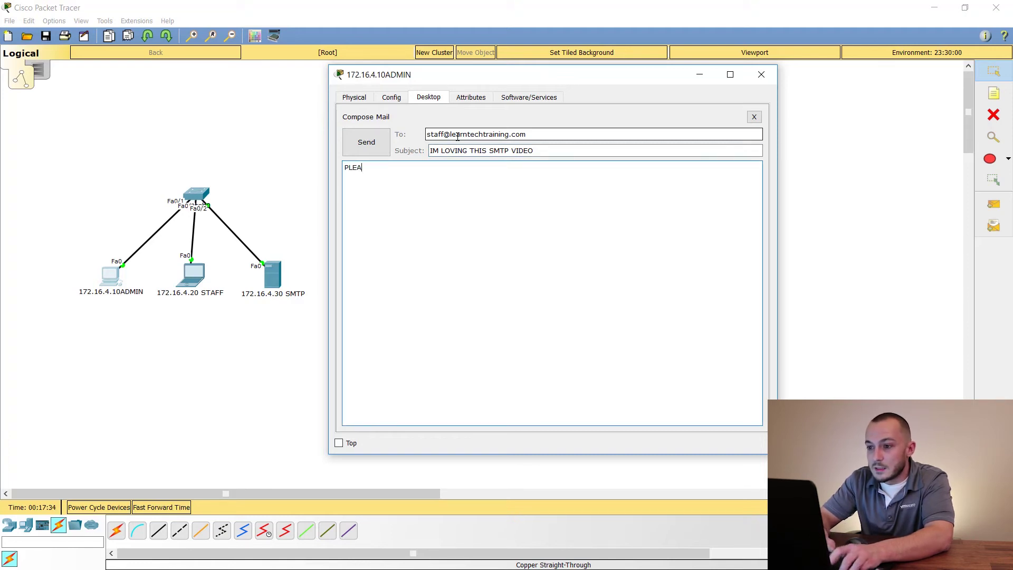
type("SE - DO NOT FO")
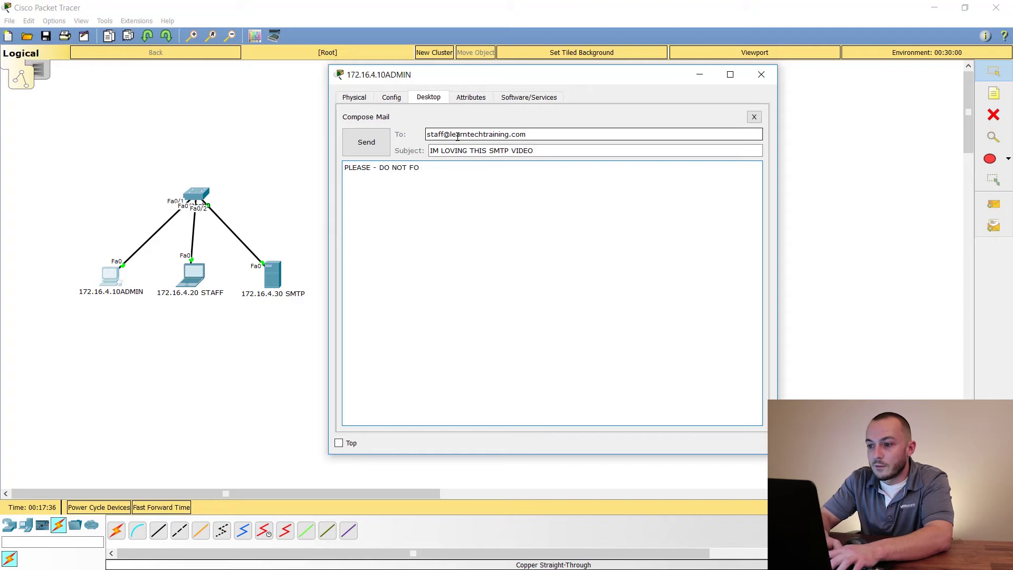
type("RGET TO SUBSCRIB")
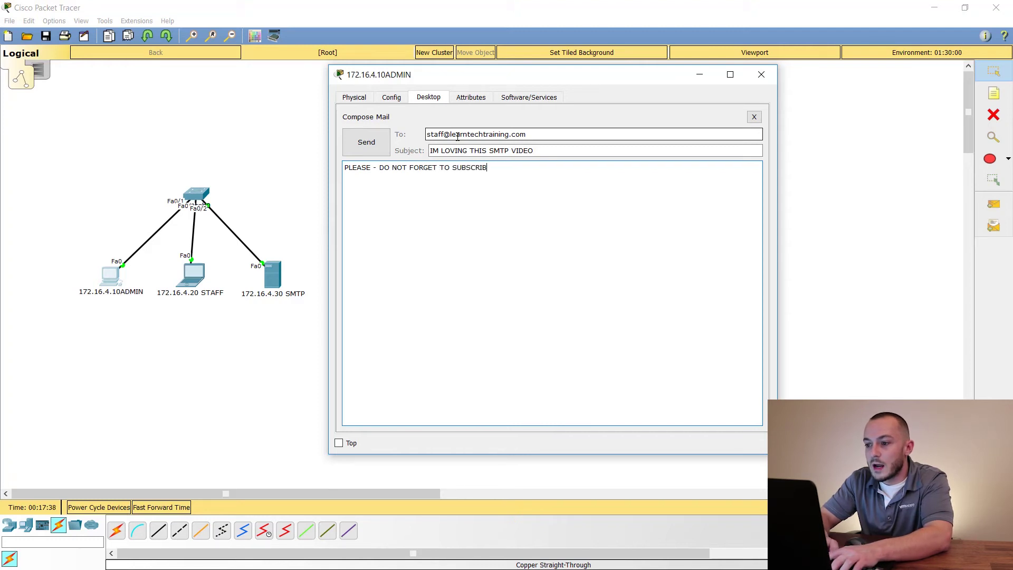
type("E TO LEARNTECHTRAINING on YOUTUBE!")
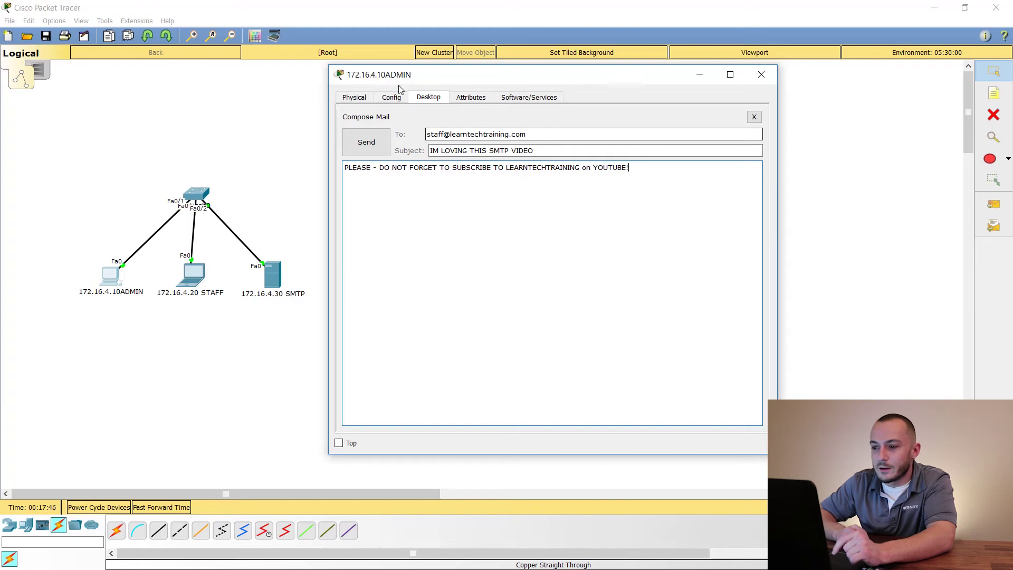
left_click(369, 143)
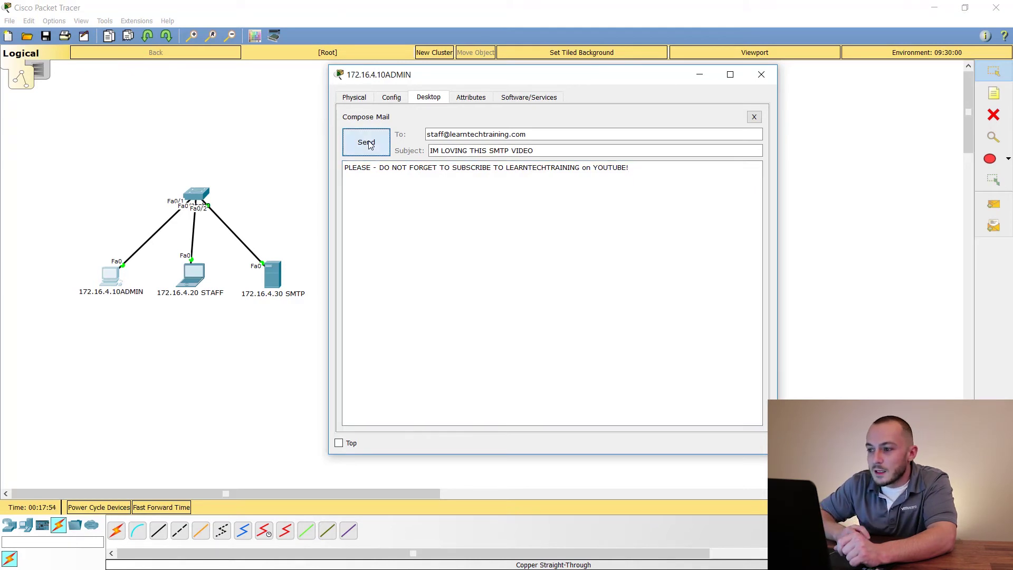
left_click(369, 144)
left_click(761, 75)
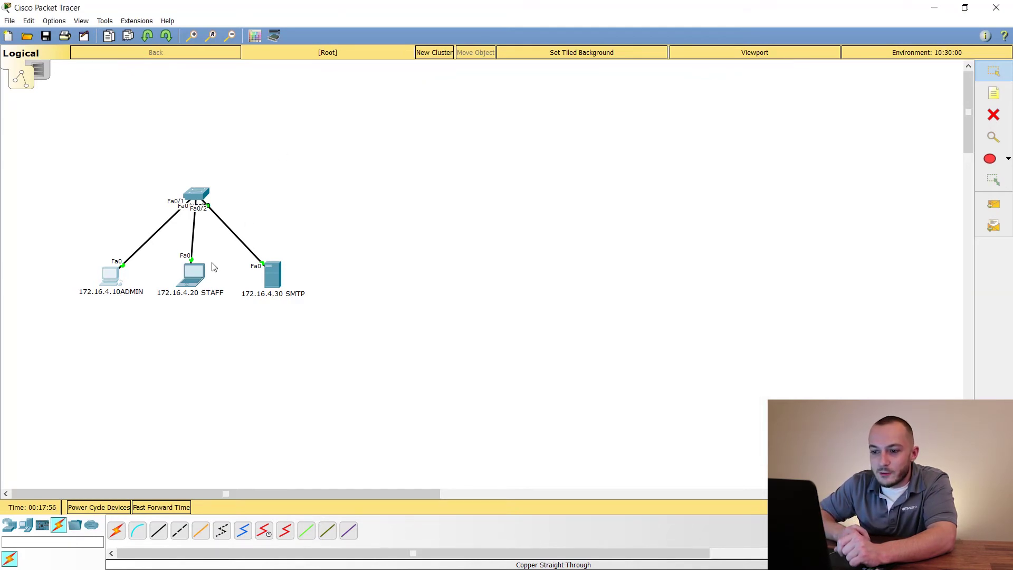
On the STAFF laptop, receive mail and open the admin's message
left_click(194, 275)
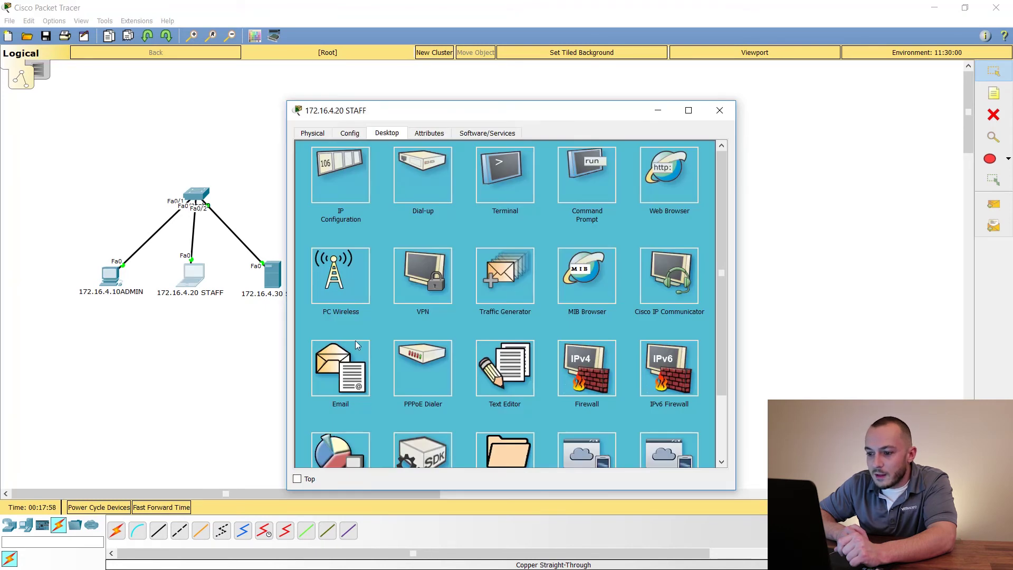
left_click(356, 344)
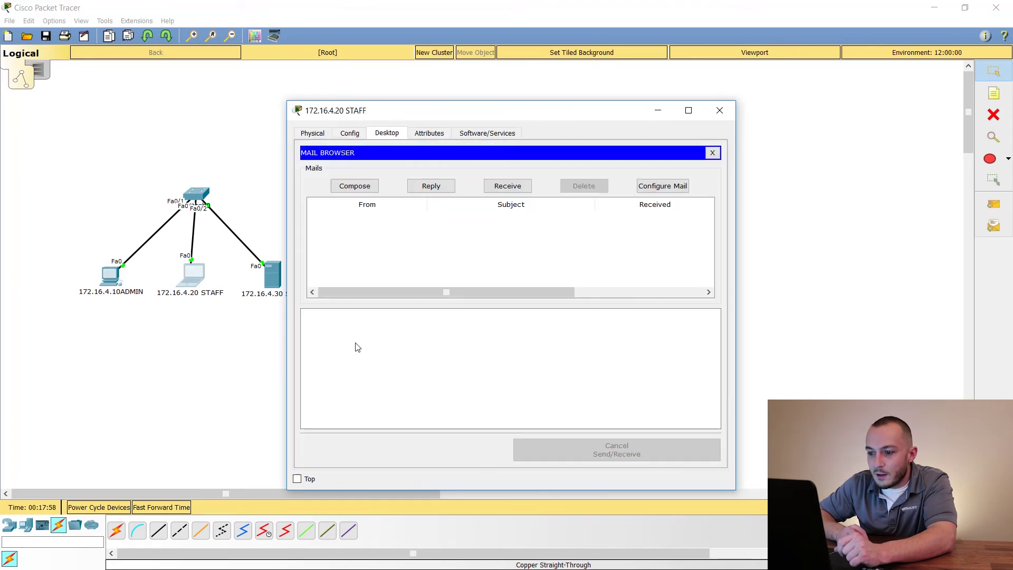
left_click(505, 189)
double_click(427, 219)
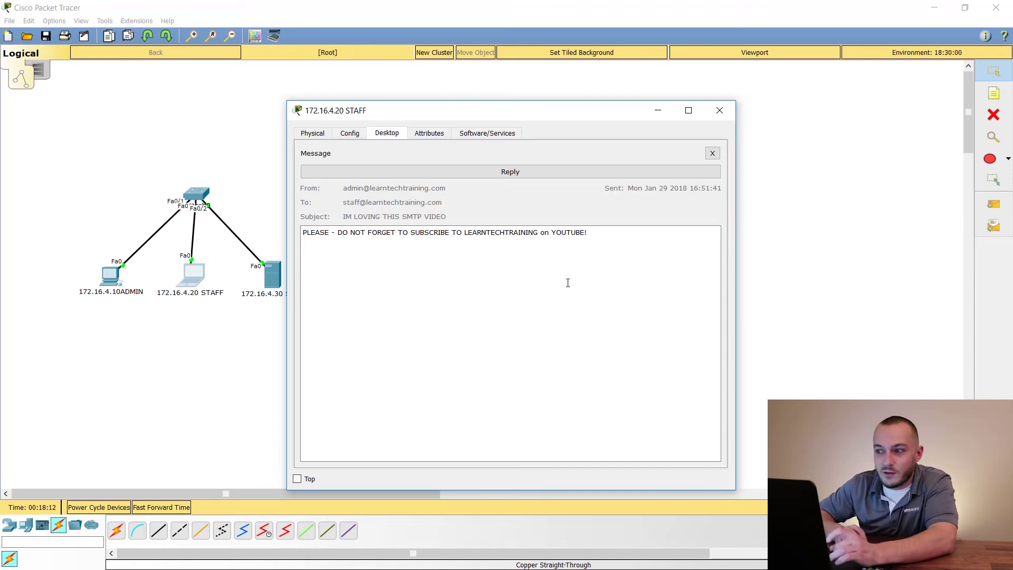
Reply to the admin promising to subscribe, and send the reply
left_click(515, 173)
left_click(372, 229)
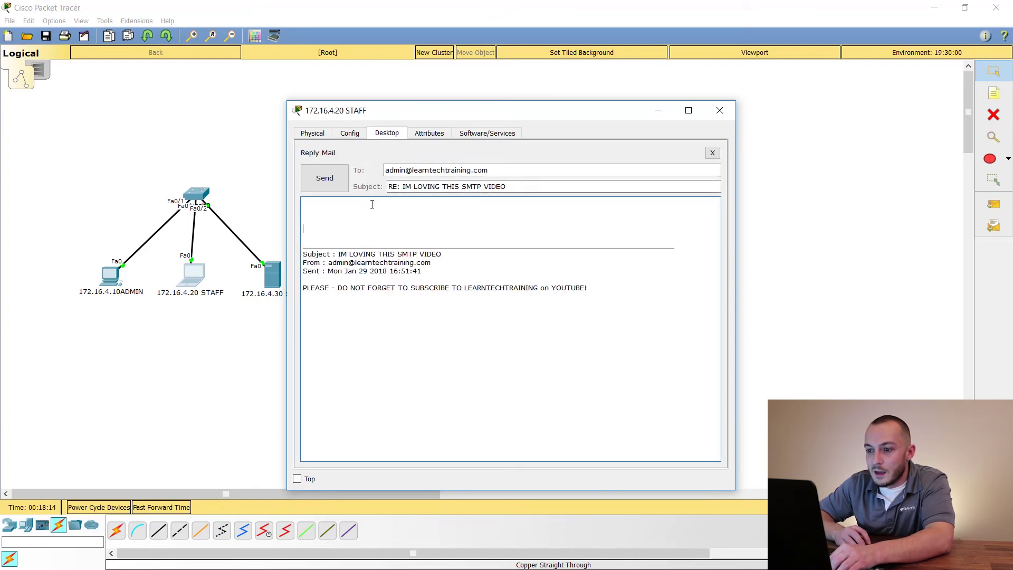
type("I will be su")
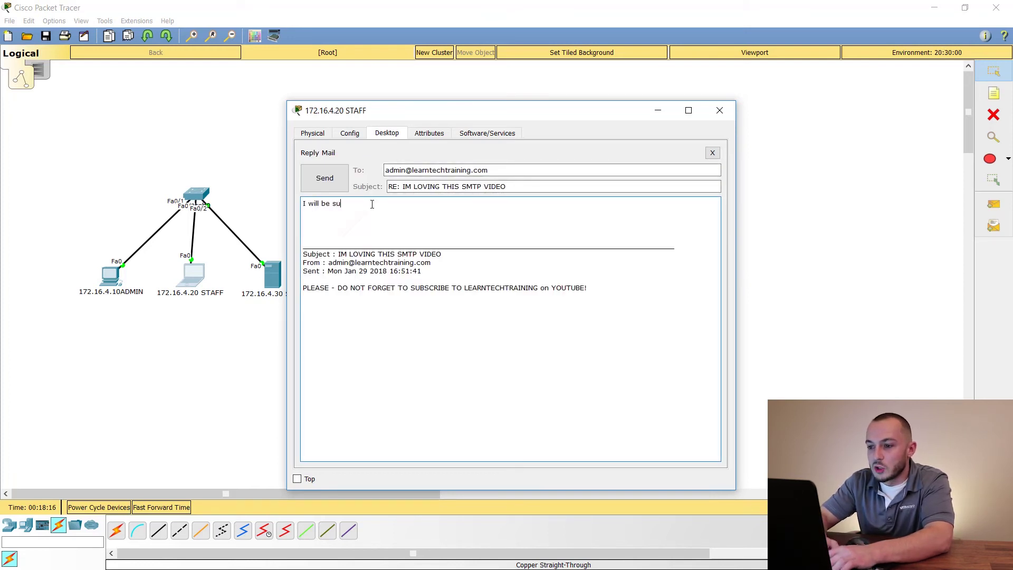
type("re to subscribe, Keith!")
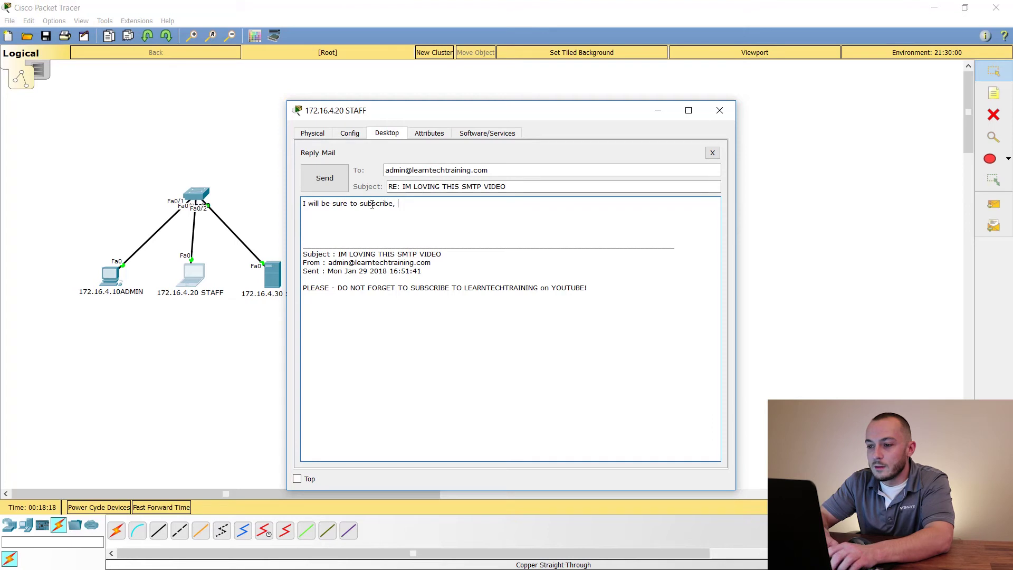
left_click(332, 181)
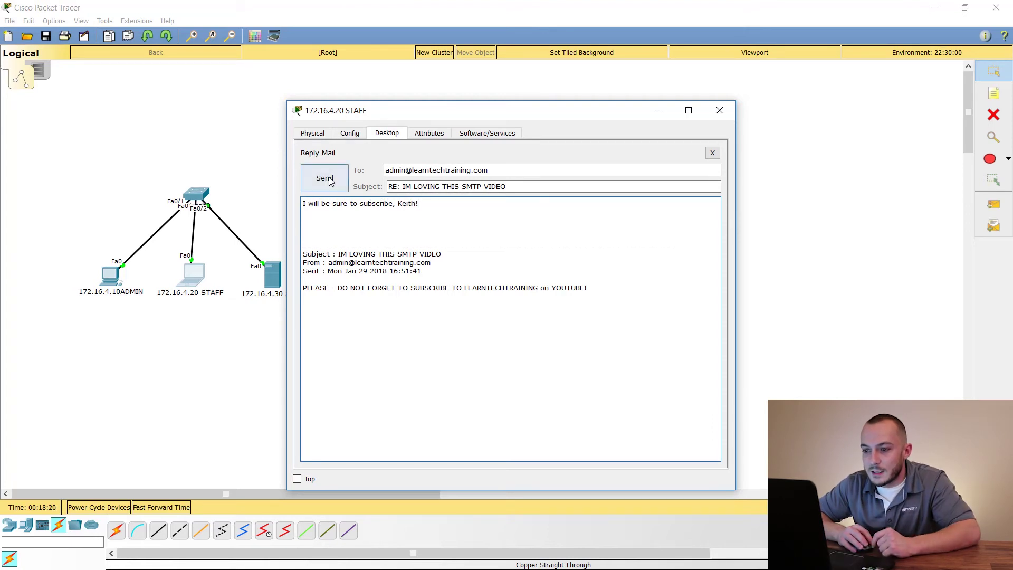
left_click(112, 277)
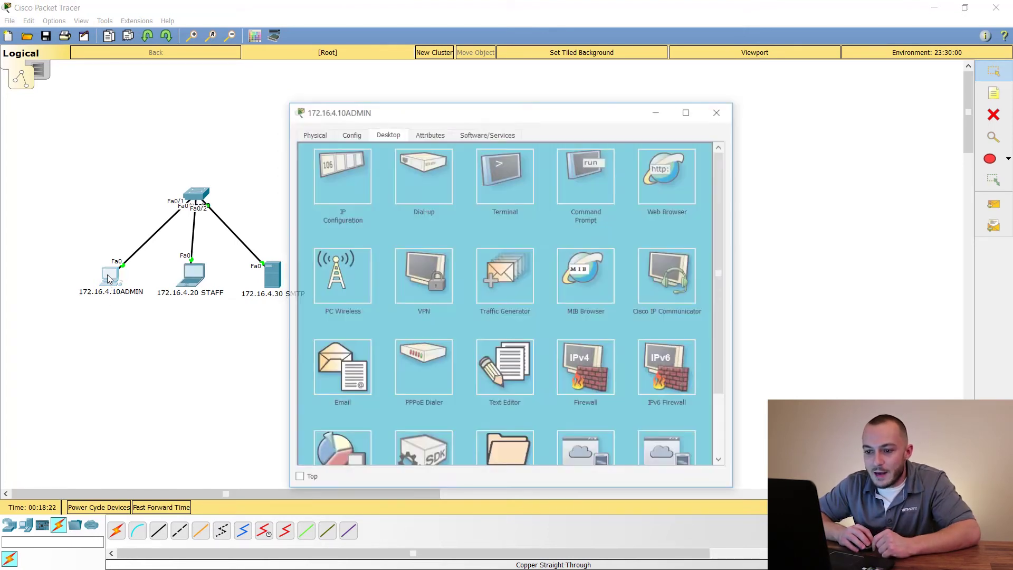
On the ADMIN PC, receive mail and open STAFF's subscribe reply to read it
left_click_drag(398, 115, 424, 94)
left_click(368, 348)
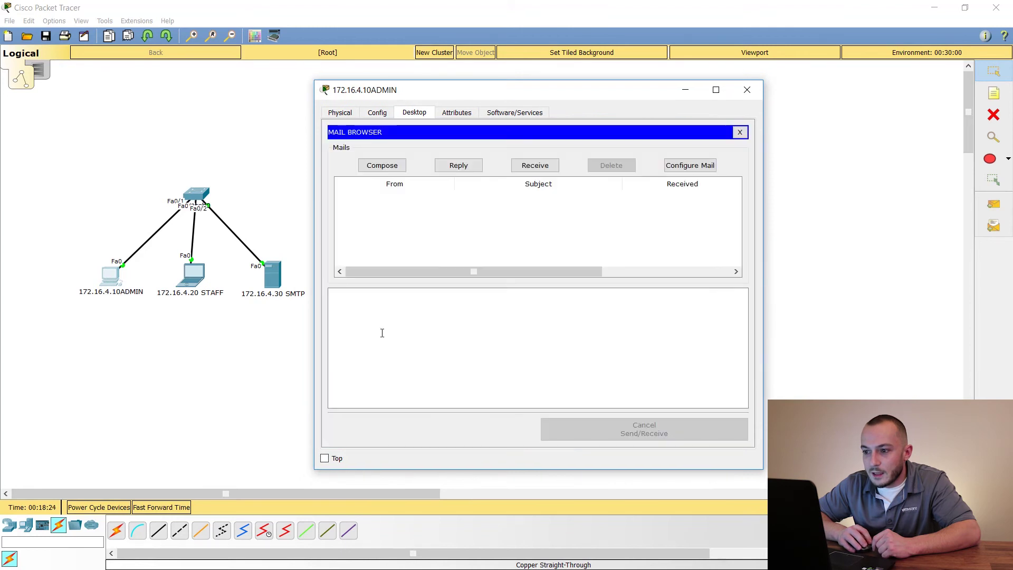
left_click(543, 166)
double_click(472, 197)
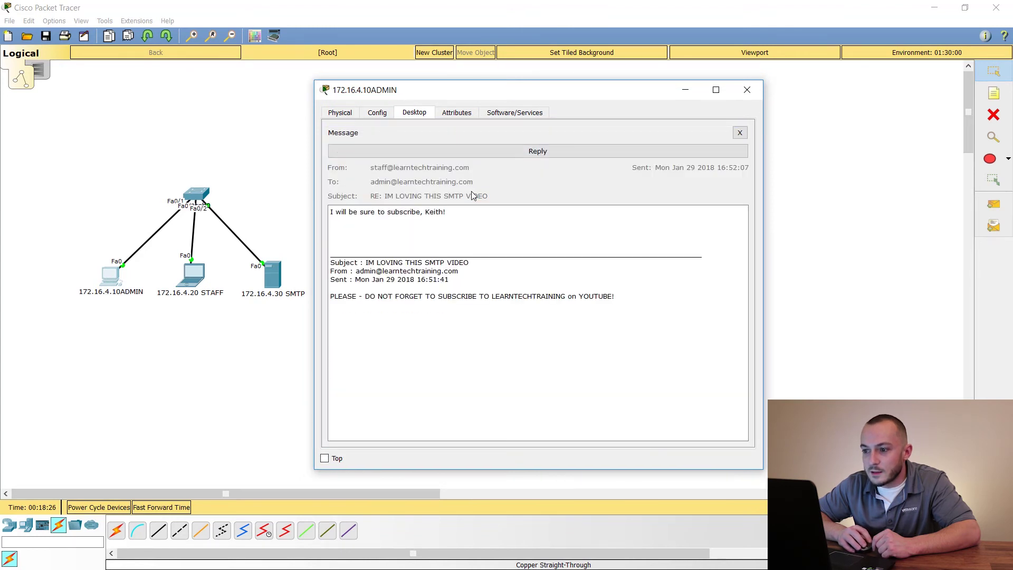
left_click_drag(676, 298, 332, 262)
left_click_drag(322, 224, 319, 213)
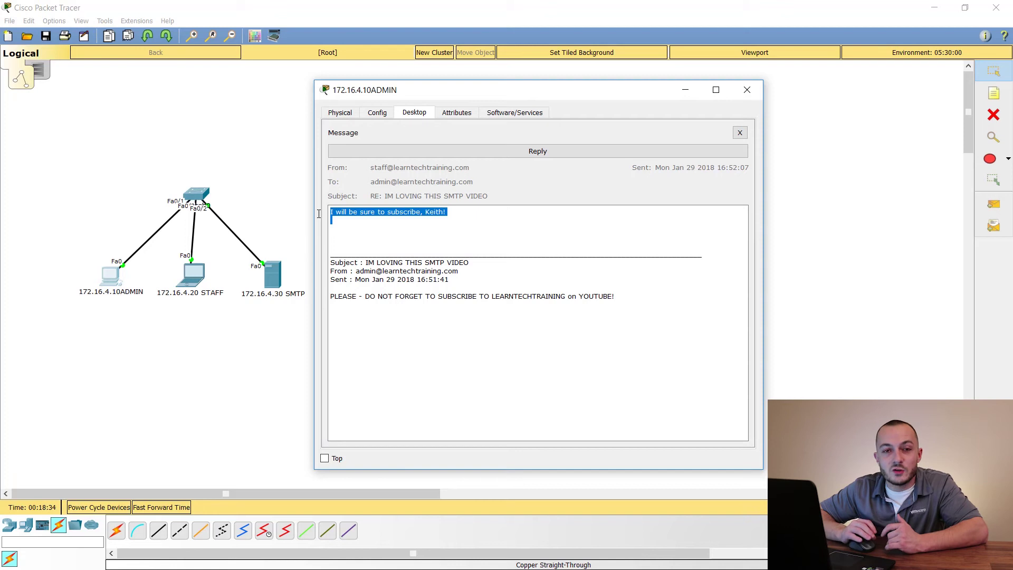
left_click(746, 90)
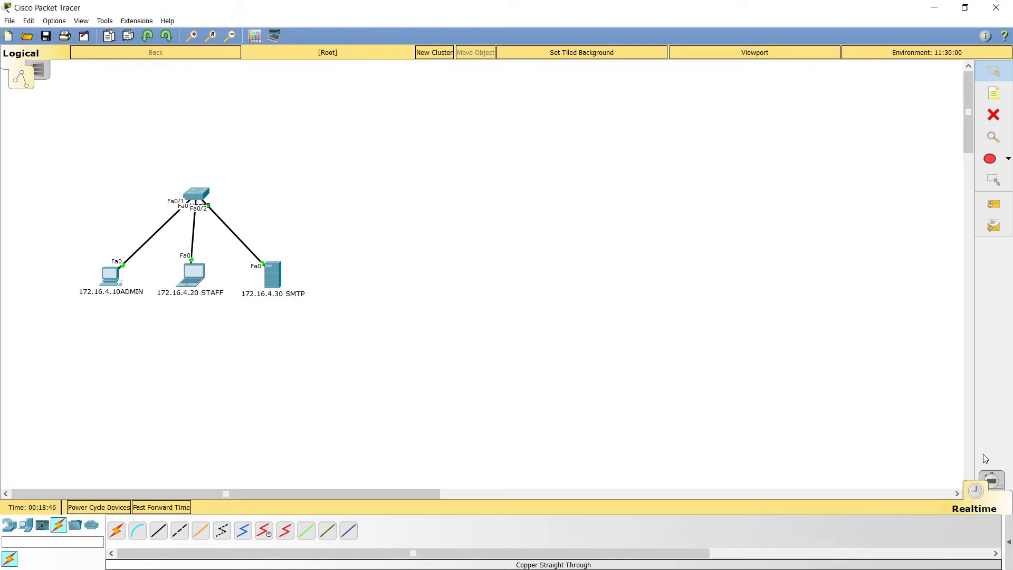
Switch to Simulation mode and start a new email on the ADMIN PC
left_click(997, 479)
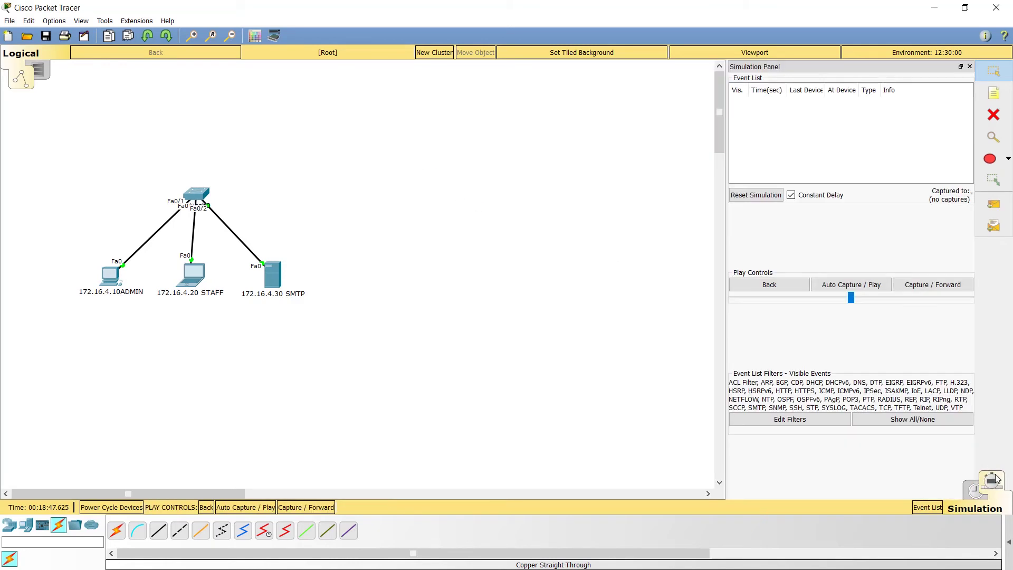
left_click(111, 277)
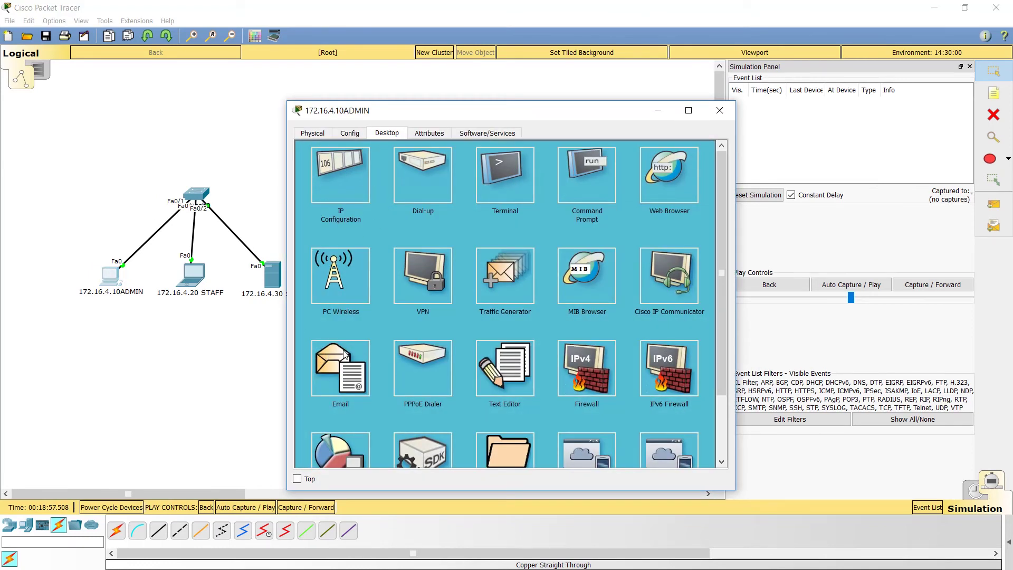
left_click(353, 354)
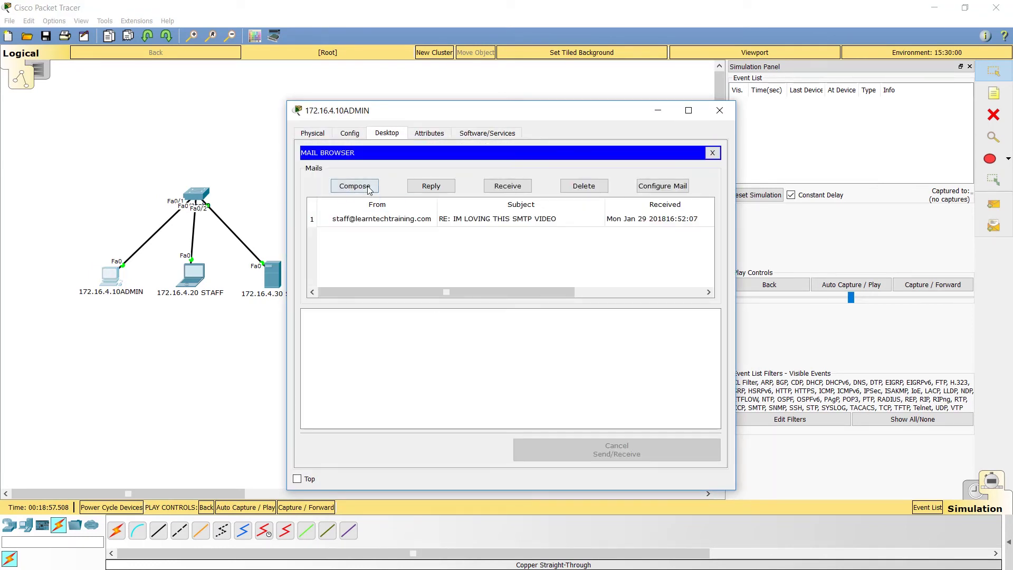
left_click(340, 186)
left_click(411, 170)
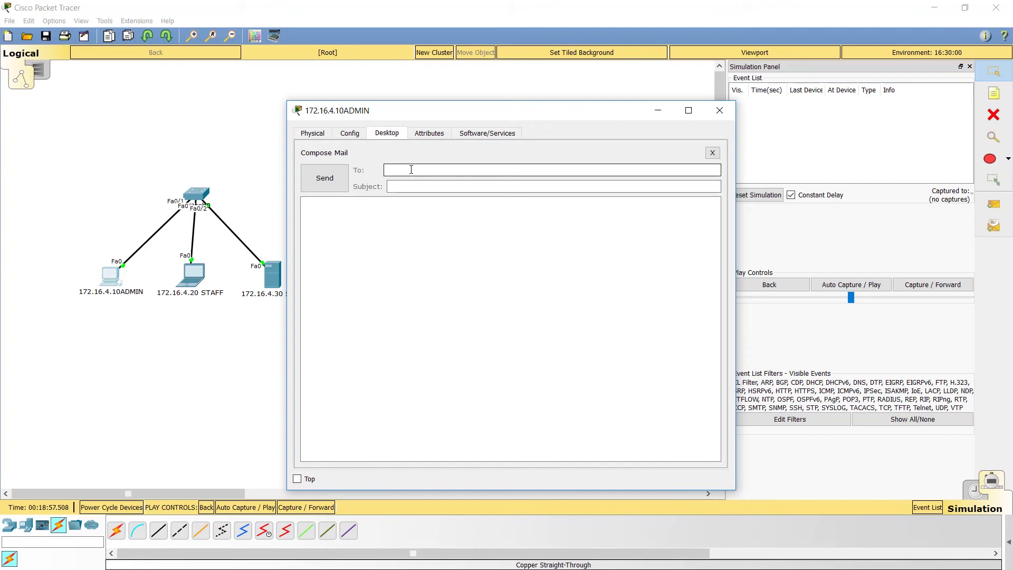
Send STAFF an email titled 'THis is to see captures' with body 'AGAIN DO NOT FORGET TO SUBSCRIBE'
key("Tab")
type("THis i")
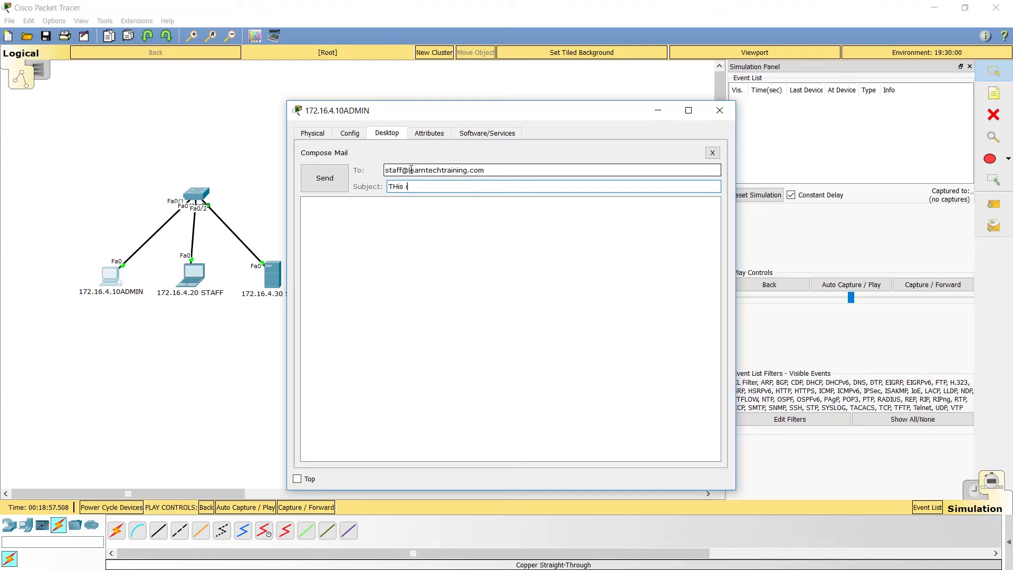
type("s to see captures")
key("Tab")
type("AGAIN D")
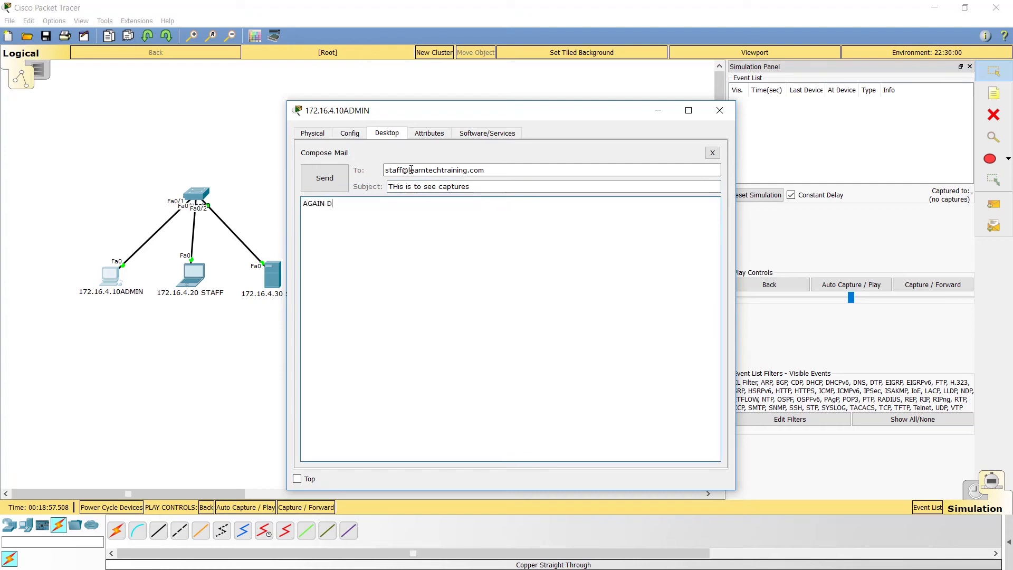
type("O NOT FORGET TO SUBSCERI")
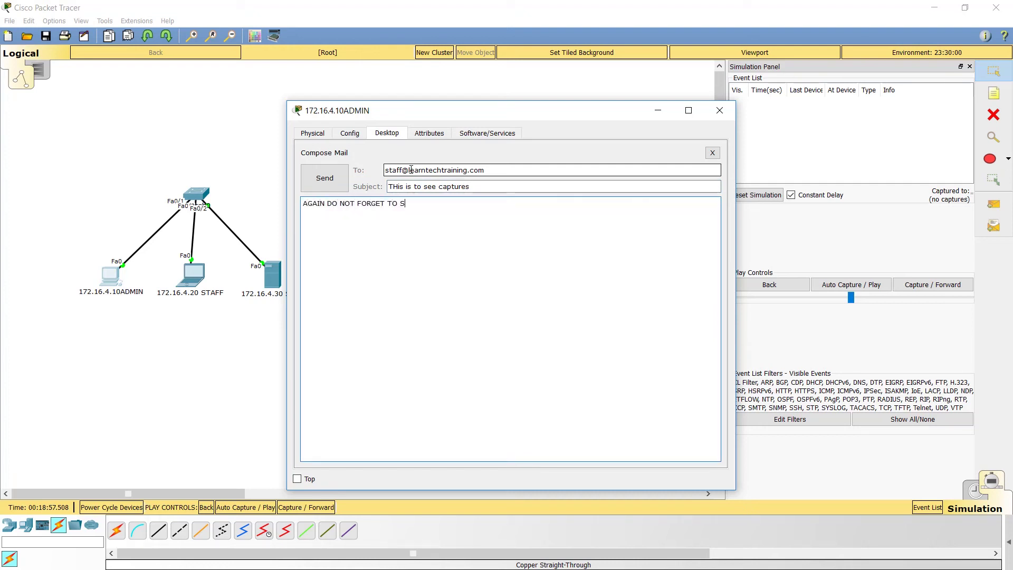
key("BackSpace")
key("BackSpace")
key("BackSpace")
type("RIBE")
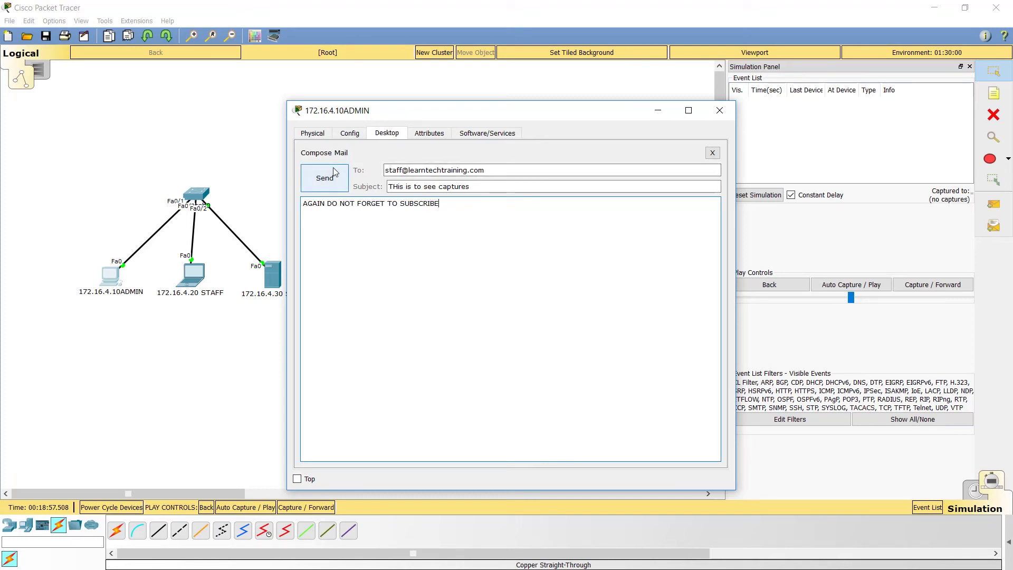
left_click(327, 177)
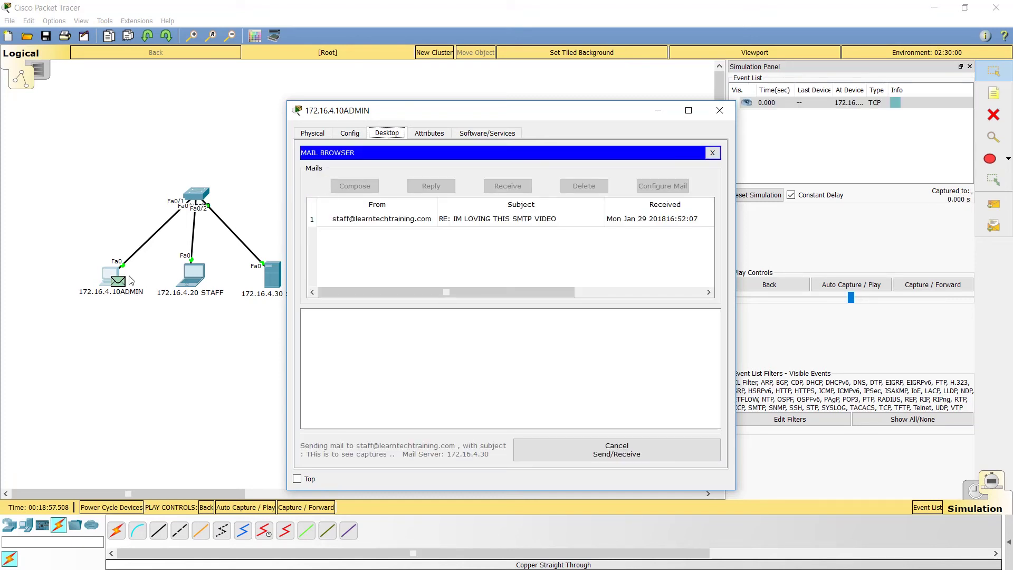
left_click(720, 110)
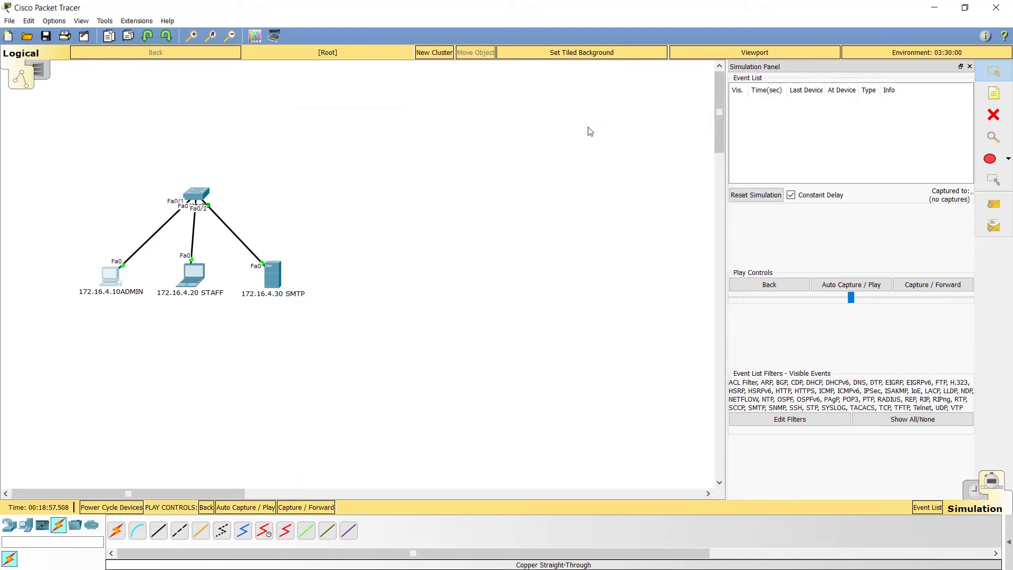
Raise the simulation playback speed, then run and pause Auto Capture
left_click_drag(850, 298, 934, 297)
left_click(864, 284)
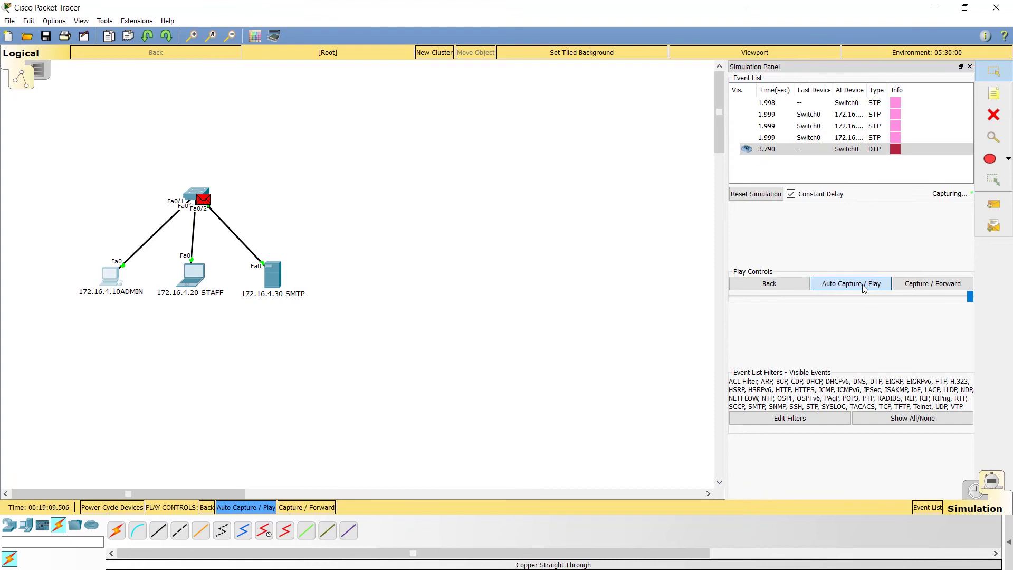
left_click(864, 288)
From ADMIN, email STAFF with subject 'testing' and body 'testing', then return to the topology
left_click(111, 276)
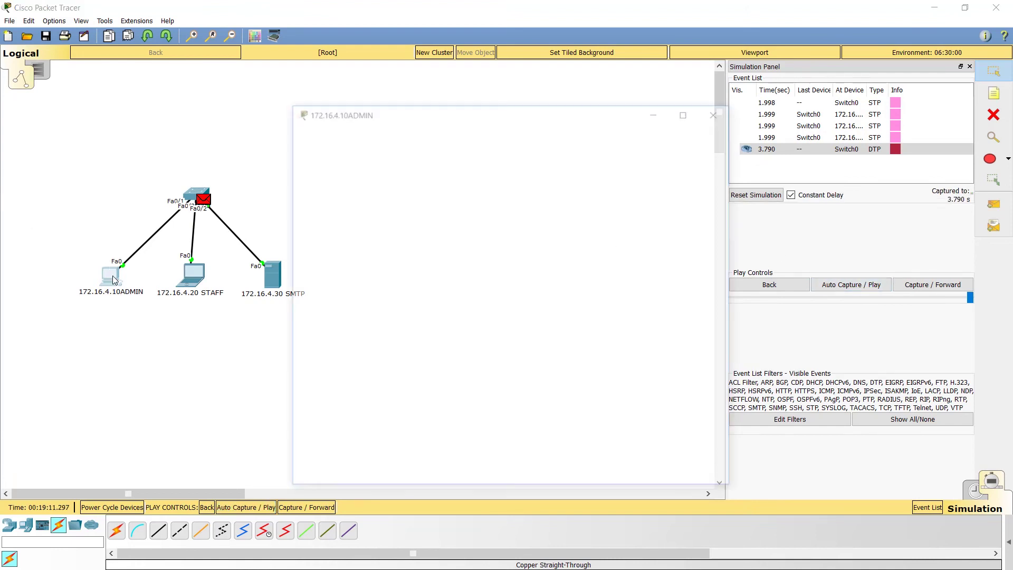
left_click(356, 360)
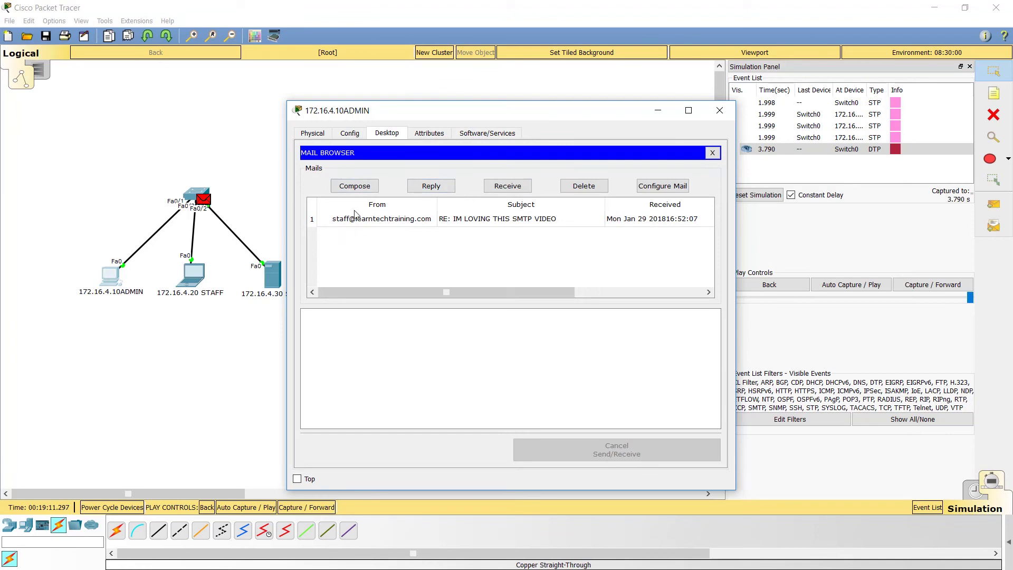
left_click(350, 187)
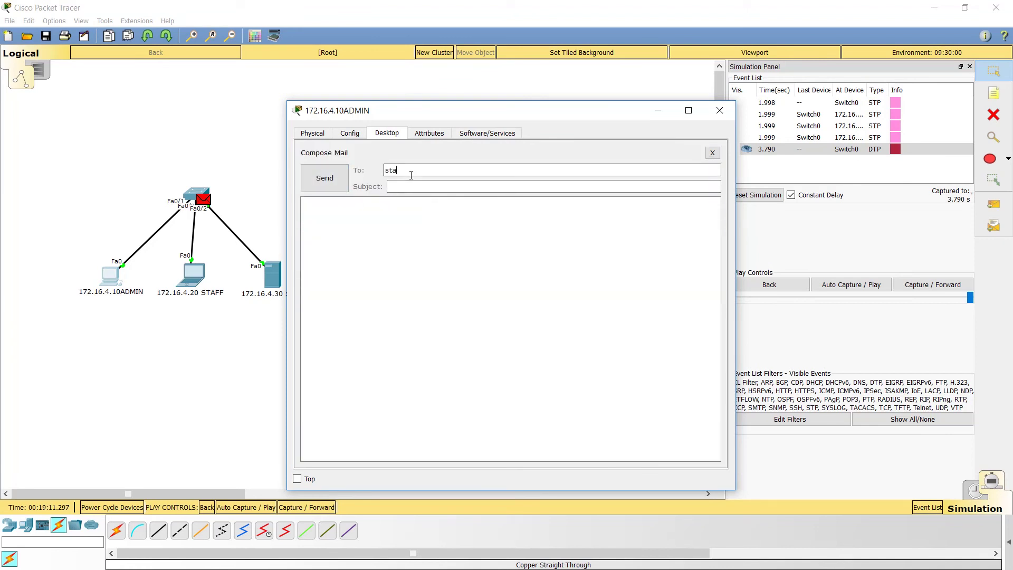
key("Tab")
type("testing")
key("Tab")
type("testing")
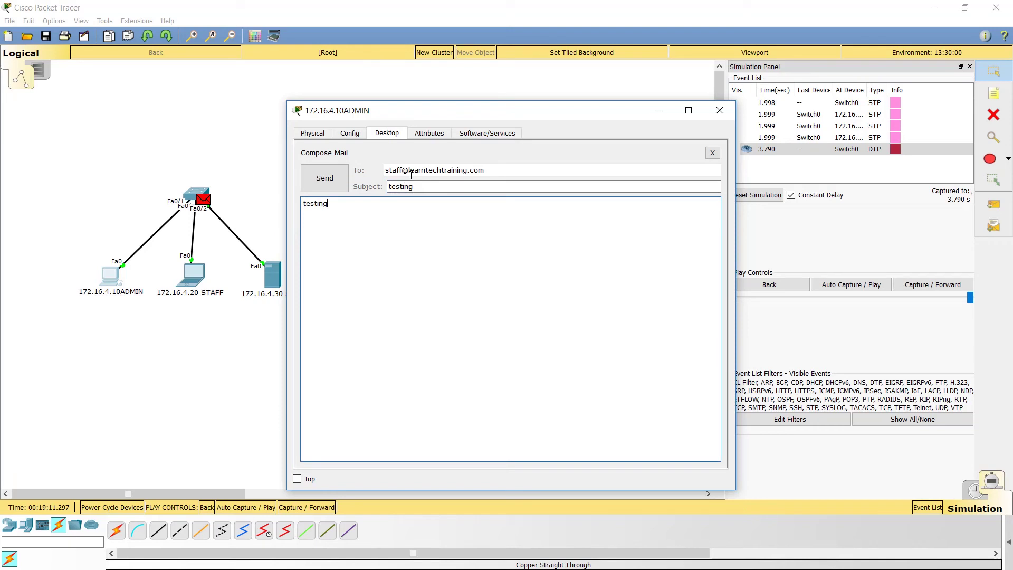
left_click(325, 177)
left_click(843, 265)
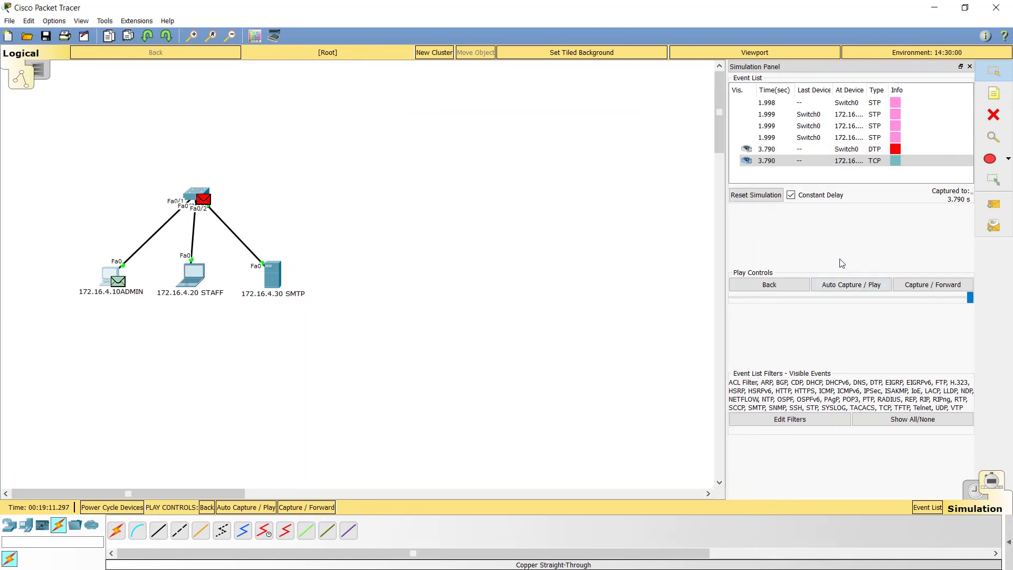
Capture the SMTP traffic up to 3.799 s and open the 3.798 SMTP event's PDU details
left_click(841, 286)
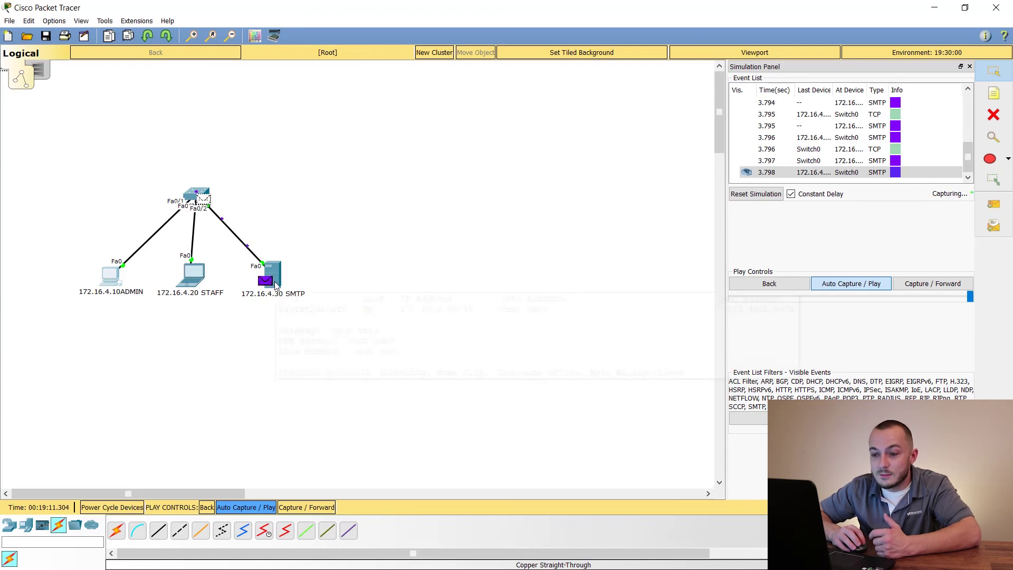
left_click(852, 285)
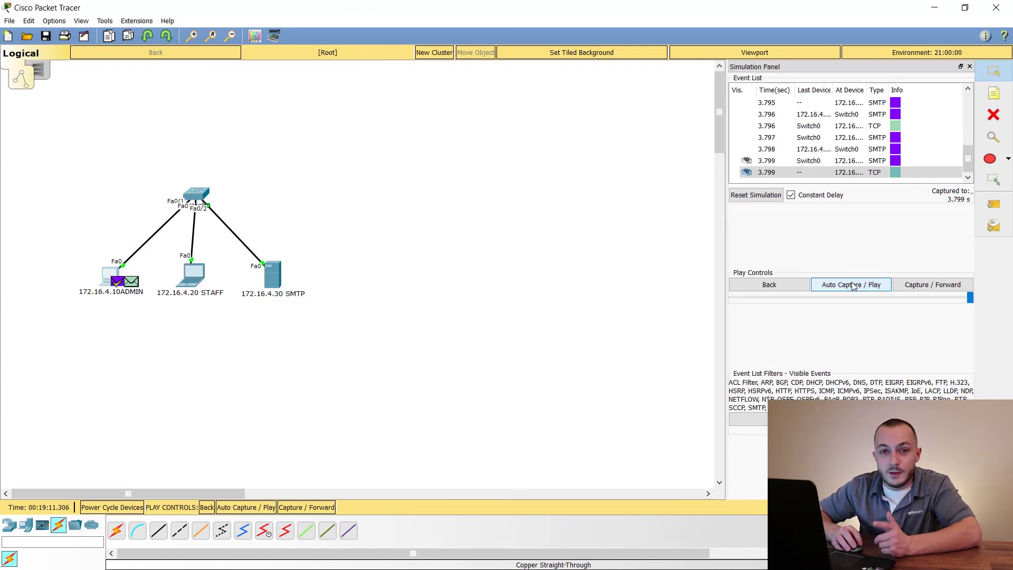
left_click(899, 149)
left_click(899, 151)
Inspect the 3.797 SMTP event's PDU layer details at the 172.16.4.30 SMTP server
left_click_drag(525, 145, 497, 118)
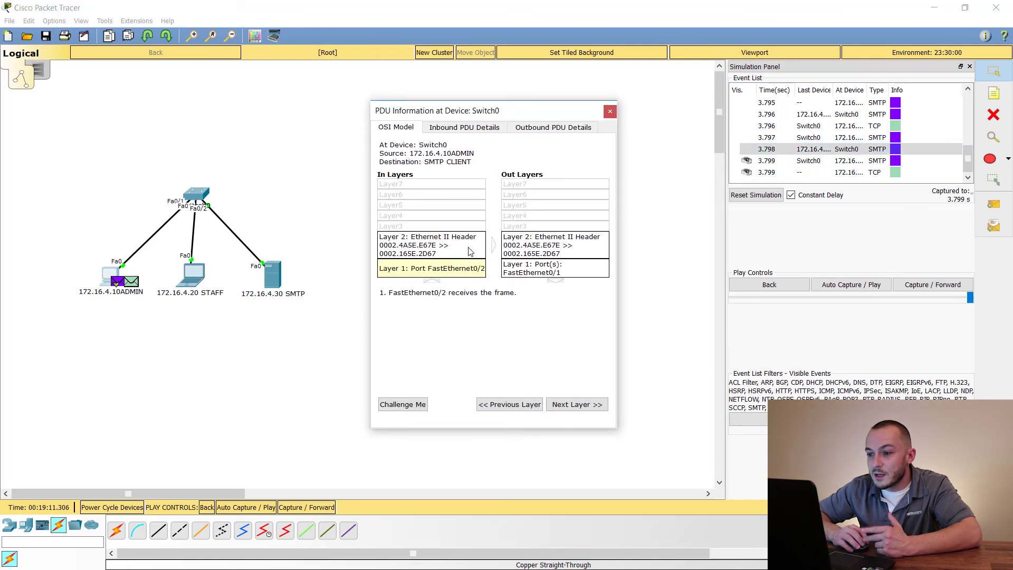
left_click(910, 137)
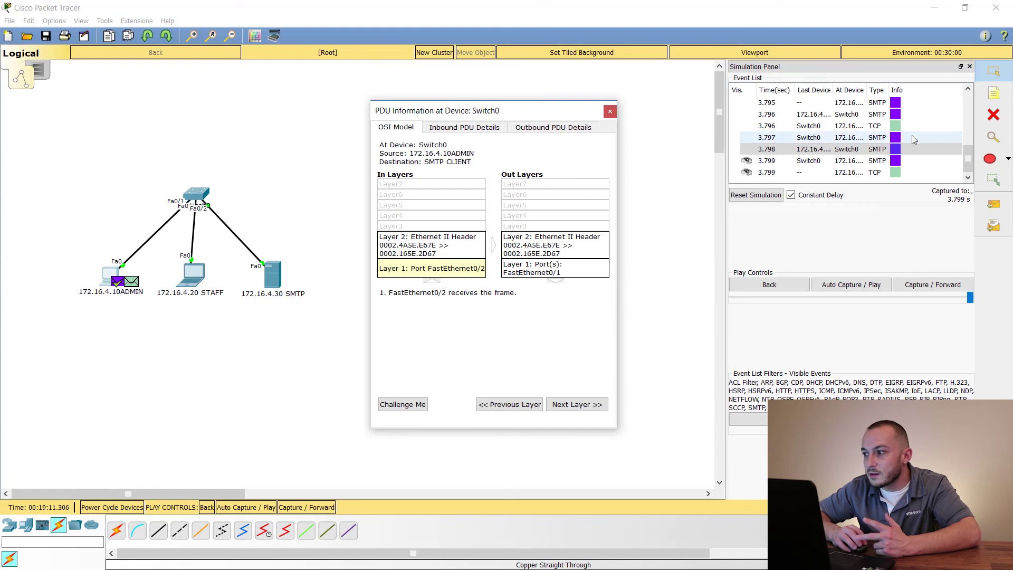
left_click(895, 137)
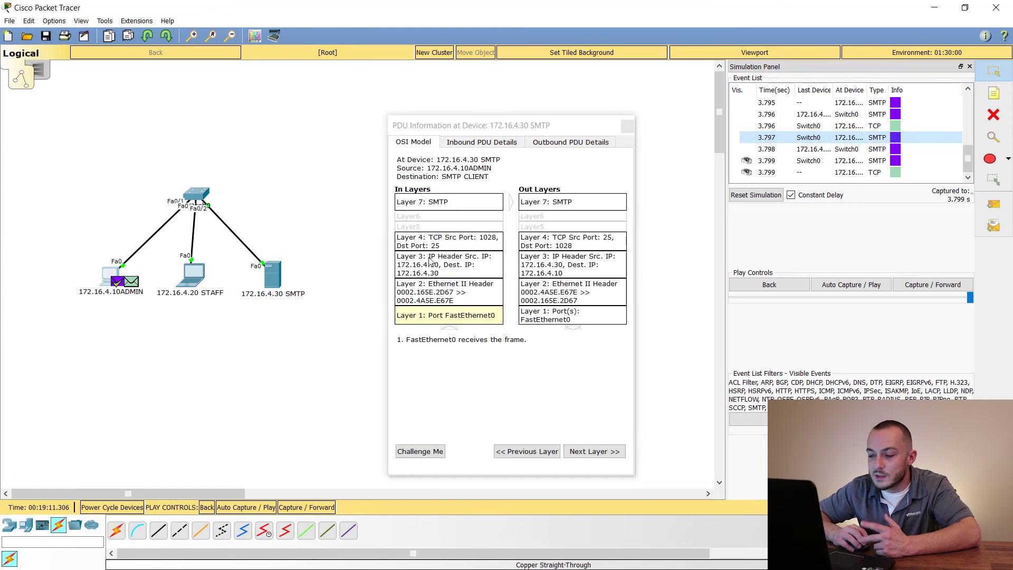